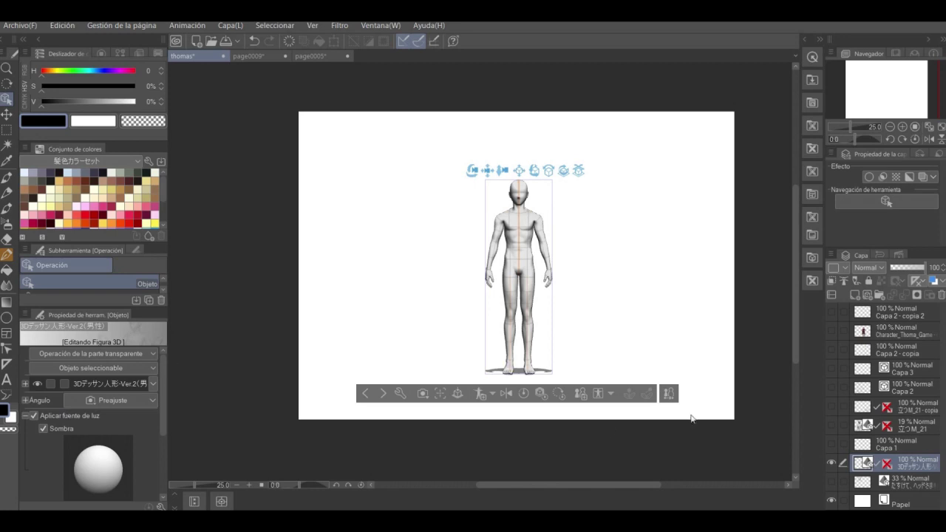
# Add a new raster layer above the 3D figure and sketch a small circle with lines fanning upward around the feet
pyautogui.hotkey('ctrl', 'shift', 'n')
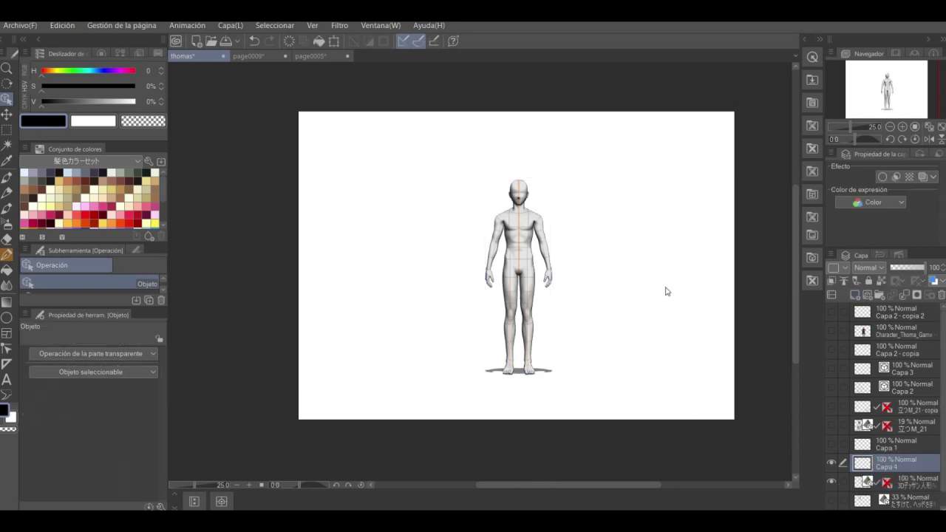
pyautogui.scroll(1, 448, 153)
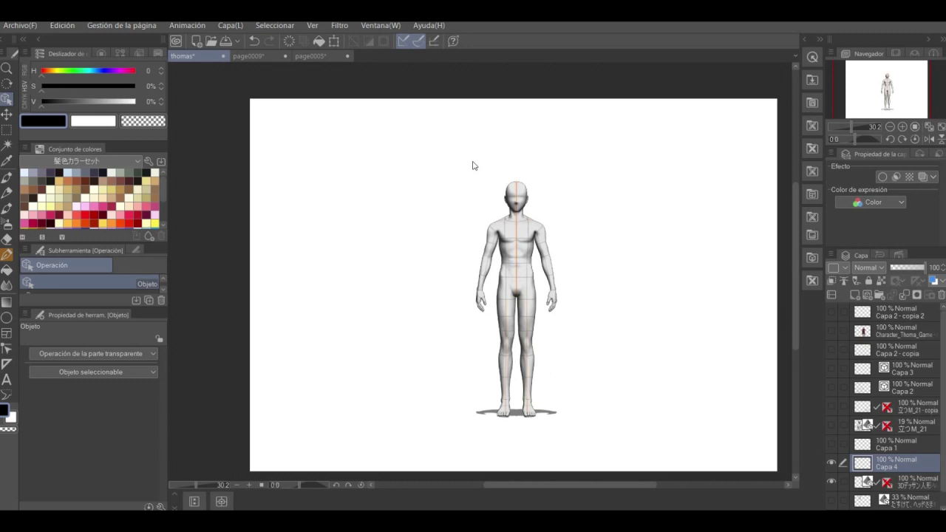
pyautogui.press('p')
pyautogui.moveTo(530, 437)
pyautogui.mouseDown()
pyautogui.moveTo(519, 453)
pyautogui.moveTo(534, 442)
pyautogui.moveTo(479, 408)
pyautogui.moveTo(507, 436)
pyautogui.moveTo(579, 406)
pyautogui.mouseUp()
pyautogui.moveTo(544, 456); pyautogui.dragTo(578, 407)
pyautogui.moveTo(536, 452)
pyautogui.mouseDown()
pyautogui.moveTo(577, 406)
pyautogui.moveTo(566, 412)
pyautogui.mouseUp()
pyautogui.moveTo(537, 451); pyautogui.dragTo(576, 389)
pyautogui.moveTo(527, 447); pyautogui.dragTo(513, 356)
pyautogui.moveTo(513, 356)
pyautogui.mouseDown()
pyautogui.moveTo(527, 427)
pyautogui.moveTo(514, 357)
pyautogui.mouseUp()
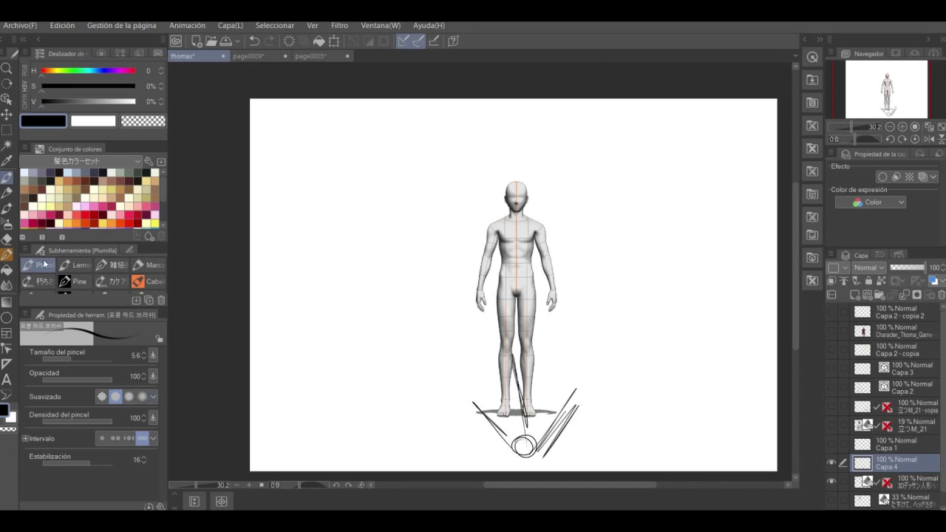
# Select the 3D drawing figure and change the direction of its light source so the shading shifts across the body
pyautogui.click(6, 98)
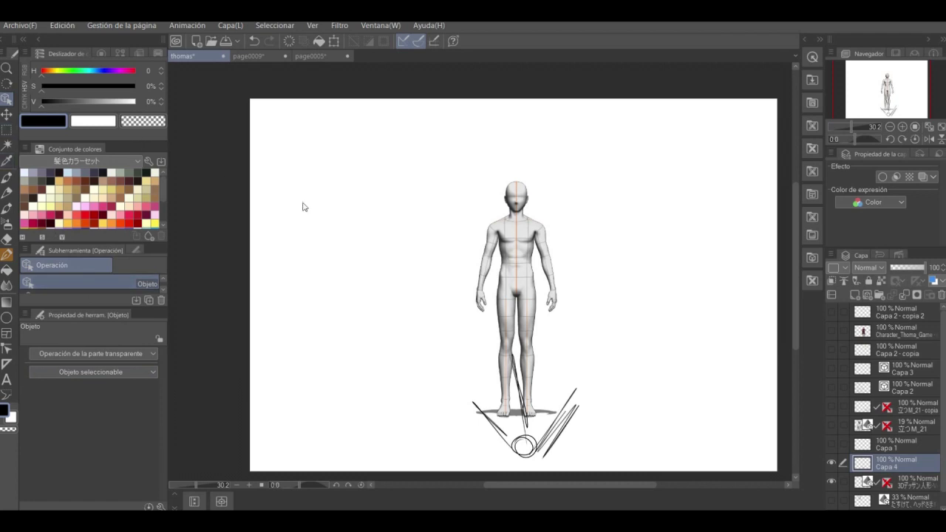
pyautogui.click(418, 222)
pyautogui.moveTo(77, 371)
pyautogui.mouseDown()
pyautogui.moveTo(85, 414)
pyautogui.moveTo(68, 373)
pyautogui.moveTo(86, 381)
pyautogui.mouseUp()
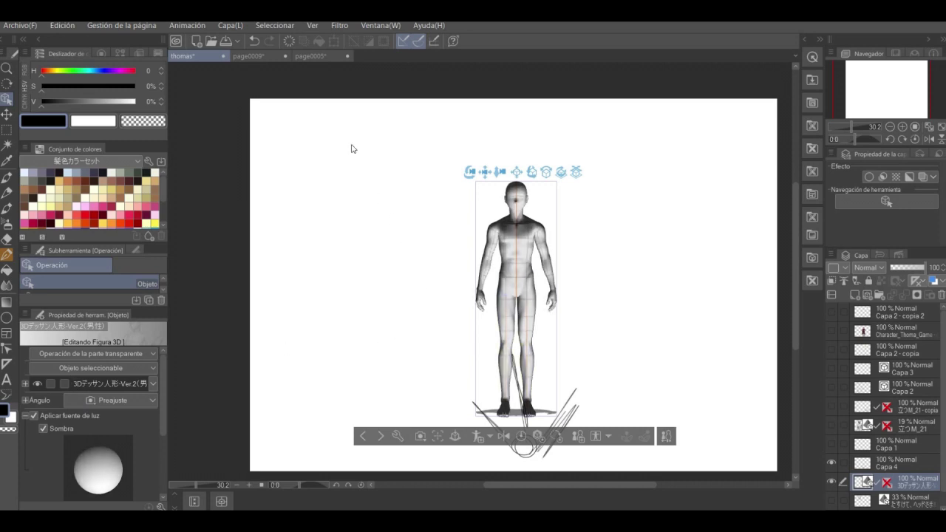
pyautogui.moveTo(64, 371); pyautogui.dragTo(63, 379)
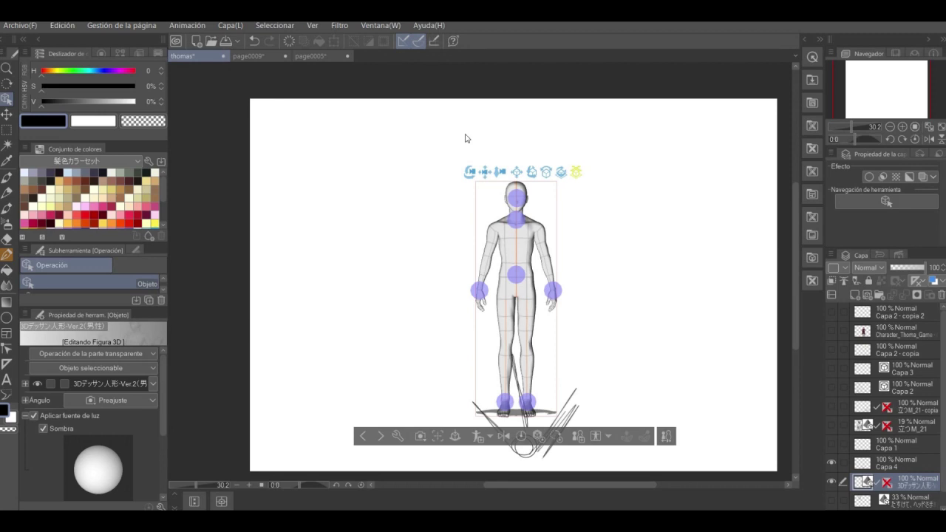
# Raise the figure's right arm sideways to about shoulder height using the hand's pose controls
pyautogui.click(480, 291)
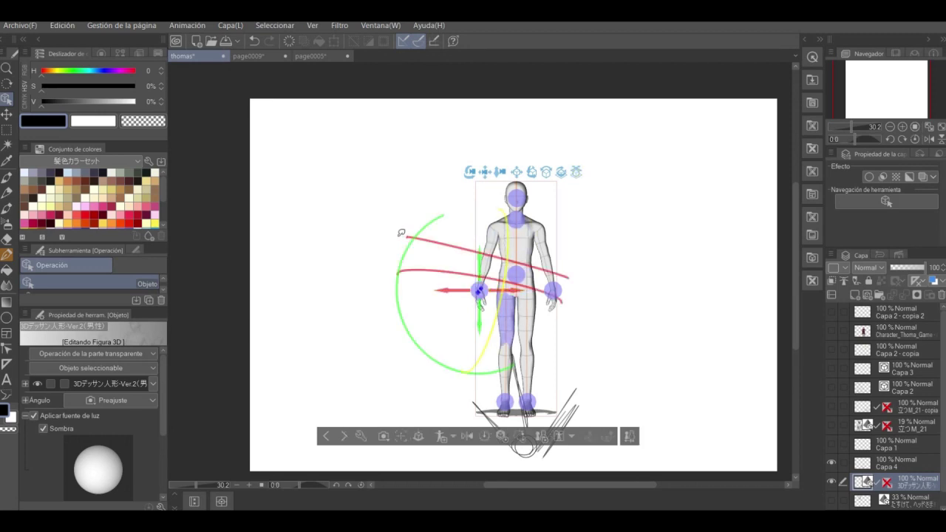
pyautogui.moveTo(403, 227); pyautogui.dragTo(298, 258)
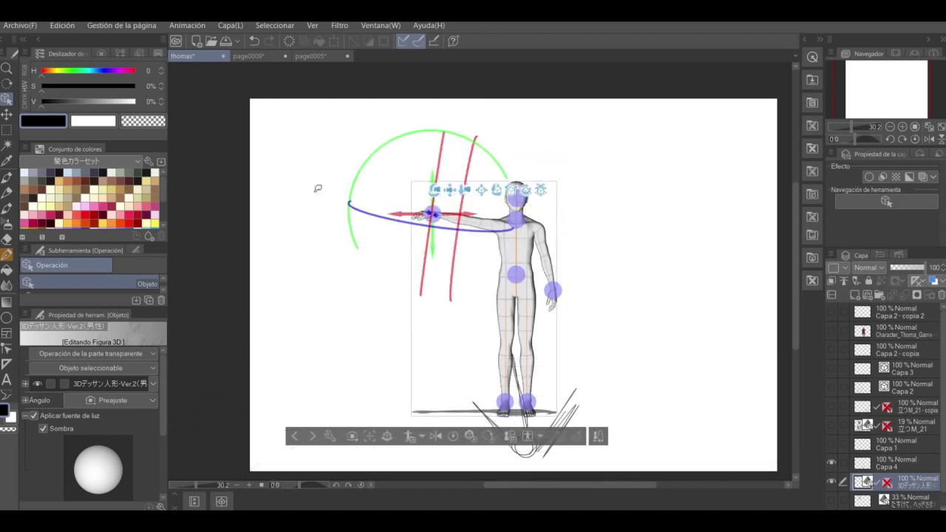
pyautogui.moveTo(344, 169)
pyautogui.mouseDown()
pyautogui.moveTo(376, 160)
pyautogui.moveTo(310, 217)
pyautogui.moveTo(355, 160)
pyautogui.moveTo(300, 211)
pyautogui.moveTo(360, 176)
pyautogui.mouseUp()
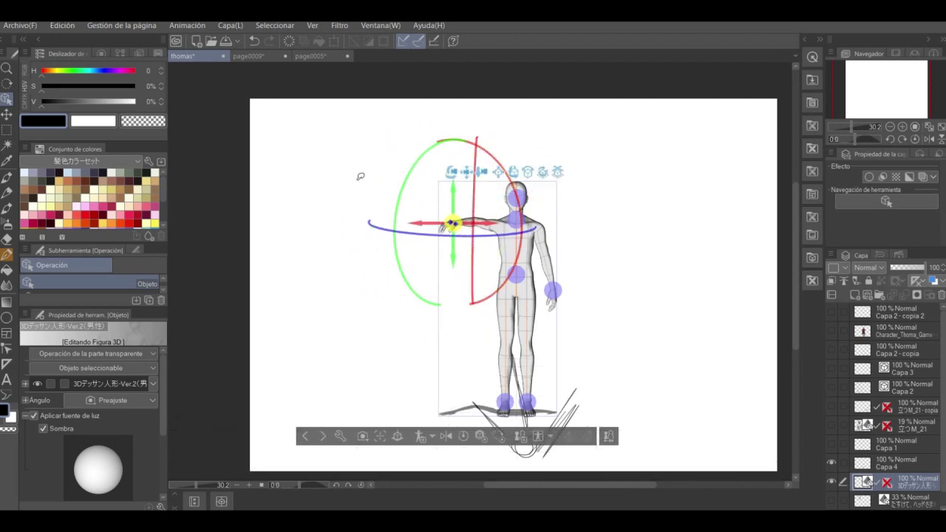
# Turn the figure's head to the side, lower the raised arm, spread the legs apart and rotate the whole figure slightly
pyautogui.moveTo(360, 162); pyautogui.dragTo(348, 230)
pyautogui.moveTo(281, 277); pyautogui.dragTo(410, 297)
pyautogui.moveTo(507, 164); pyautogui.dragTo(405, 164)
pyautogui.moveTo(467, 234); pyautogui.dragTo(411, 245)
pyautogui.moveTo(418, 308); pyautogui.dragTo(445, 262)
pyautogui.moveTo(405, 308); pyautogui.dragTo(388, 372)
pyautogui.click(446, 264)
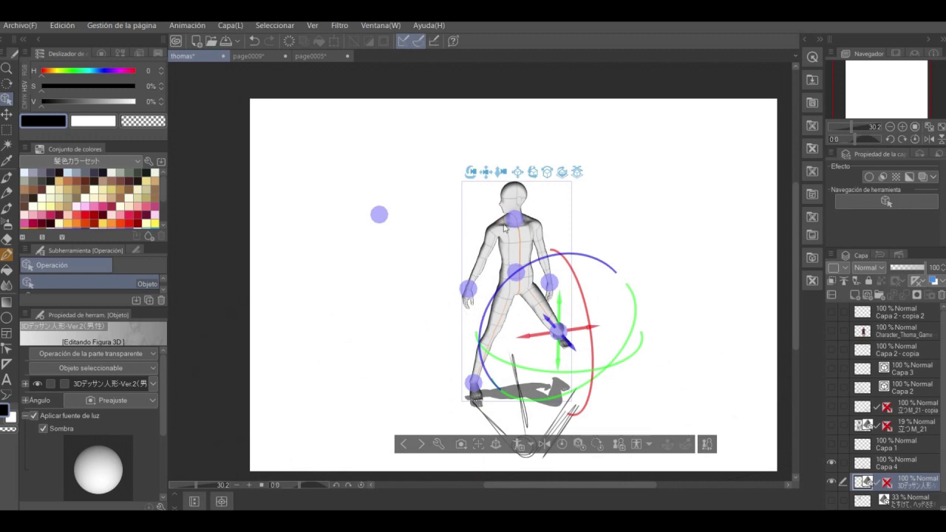
pyautogui.moveTo(563, 172); pyautogui.dragTo(522, 159)
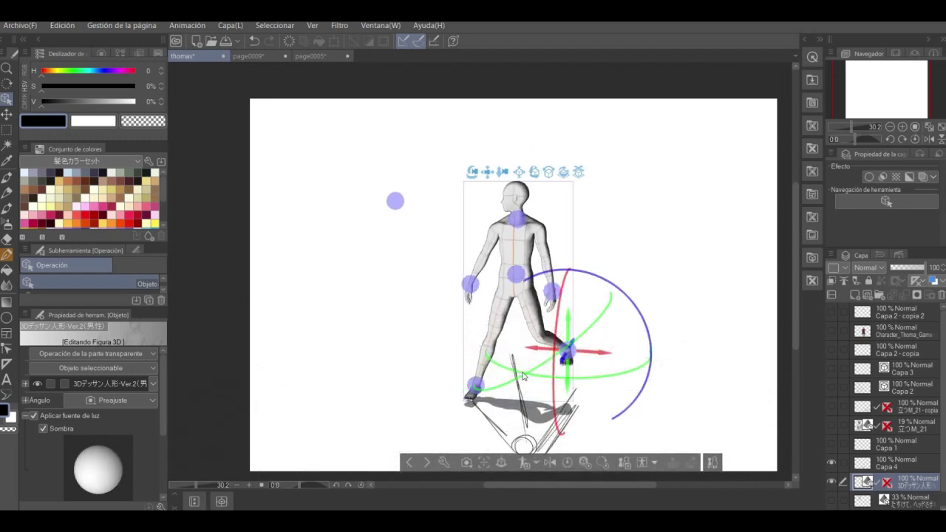
# Apply a dynamic pose with a raised arm and a lifted knee to the figure from the 3D pose materials
pyautogui.click(642, 463)
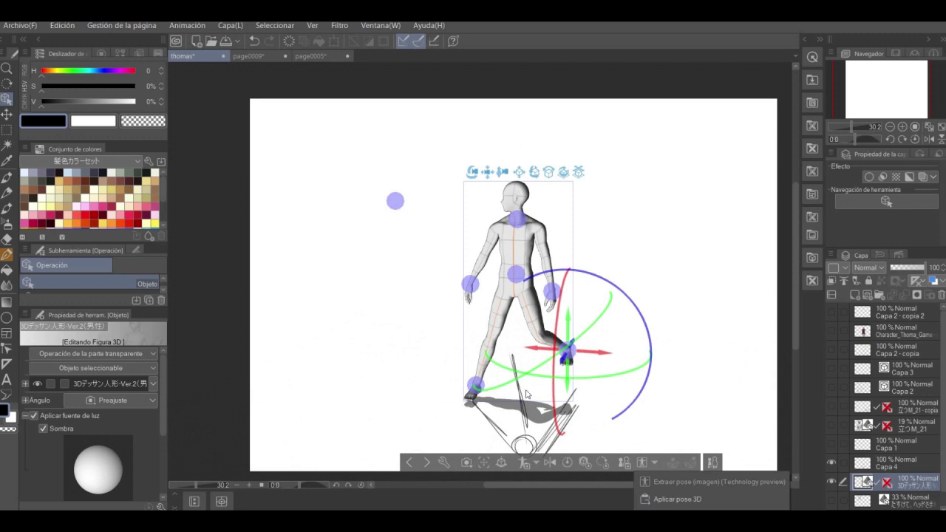
pyautogui.click(677, 499)
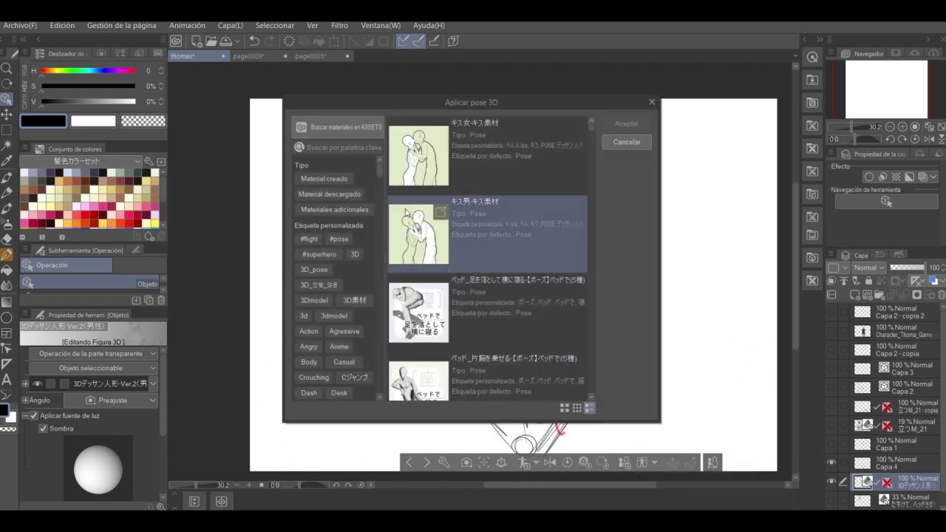
pyautogui.scroll(-10, 470, 196)
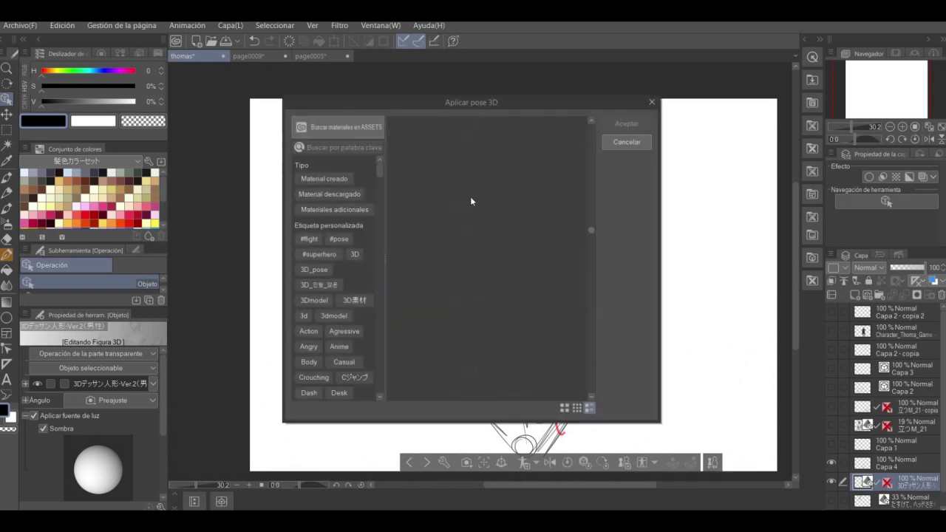
pyautogui.click(467, 305)
pyautogui.click(626, 124)
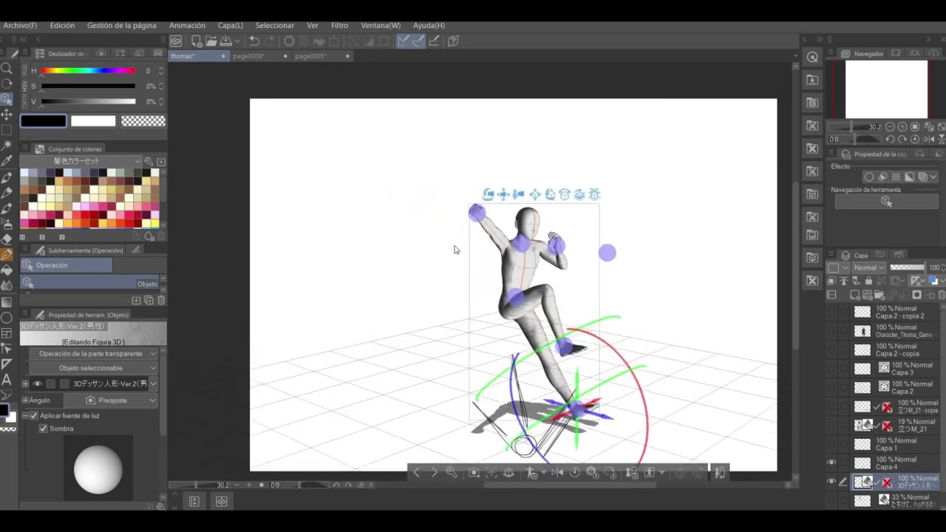
# Adjust the newly posed 3D figure's limbs and orientation
pyautogui.moveTo(459, 187); pyautogui.dragTo(476, 261)
pyautogui.moveTo(450, 340)
pyautogui.mouseDown()
pyautogui.moveTo(468, 317)
pyautogui.moveTo(449, 369)
pyautogui.moveTo(444, 332)
pyautogui.mouseUp()
pyautogui.moveTo(414, 234); pyautogui.dragTo(472, 224)
pyautogui.moveTo(542, 263)
pyautogui.mouseDown()
pyautogui.moveTo(563, 264)
pyautogui.moveTo(554, 252)
pyautogui.mouseUp()
pyautogui.moveTo(422, 148); pyautogui.dragTo(425, 172)
pyautogui.click(377, 148)
pyautogui.moveTo(383, 124); pyautogui.dragTo(431, 149)
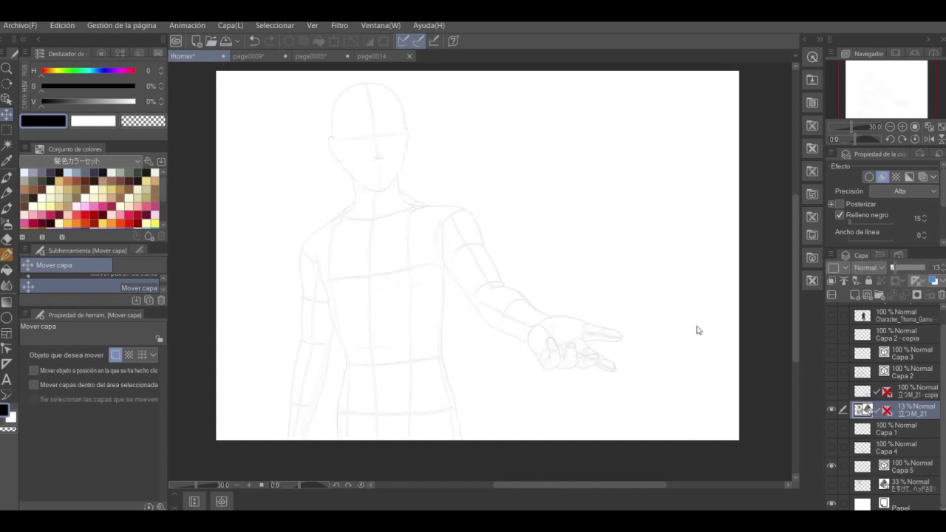
# Set the 立つM_21 reference layer's opacity to 44% and switch its line extraction off and back on
pyautogui.moveTo(893, 267)
pyautogui.mouseDown()
pyautogui.moveTo(915, 268)
pyautogui.moveTo(907, 268)
pyautogui.mouseUp()
pyautogui.click(882, 177)
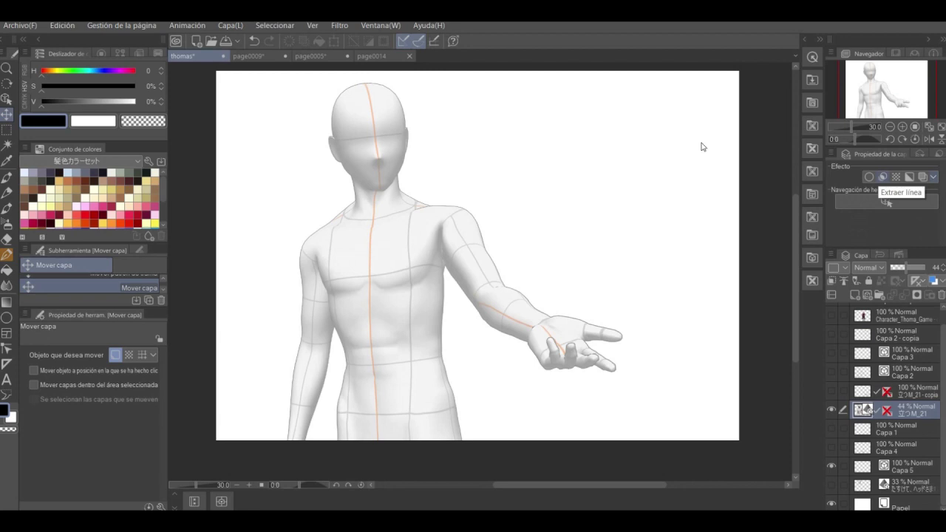
pyautogui.click(883, 177)
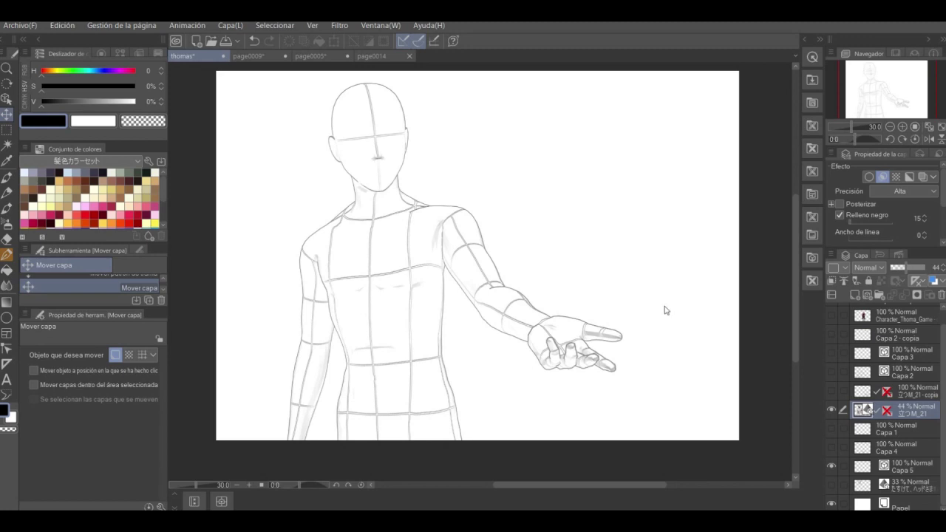
# Show the Capa 2 body sketch over the 3D reference figure
pyautogui.hotkey('ctrl', 'z')
pyautogui.hotkey('ctrl', 'z')
pyautogui.hotkey('ctrl', 'z')
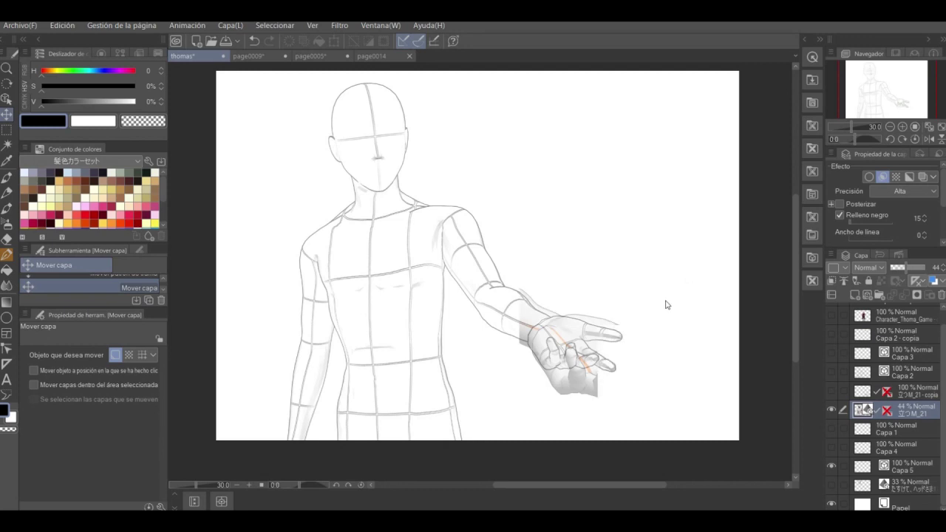
pyautogui.hotkey('ctrl', 'y')
pyautogui.hotkey('ctrl', 'y')
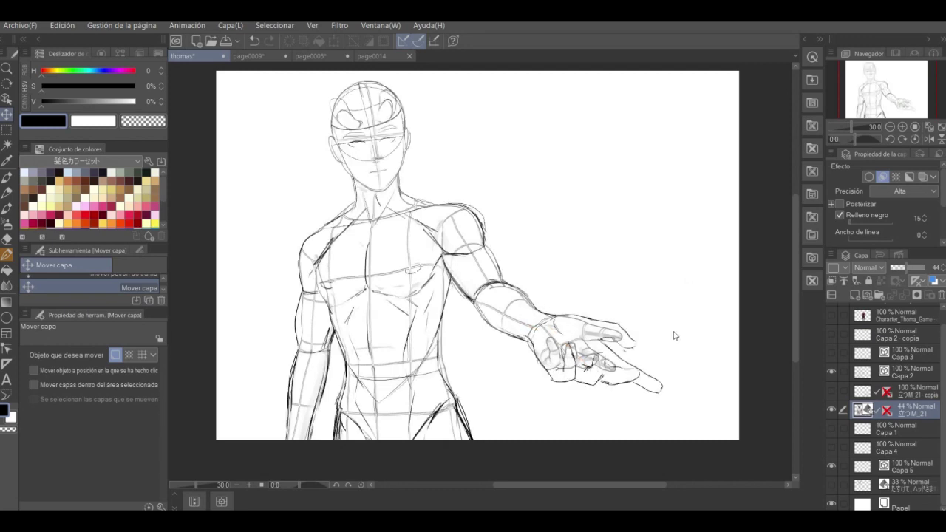
# Lower the 立つM_21 reference layer's opacity to 1% so the sketch stands out
pyautogui.hotkey('ctrl', 'z')
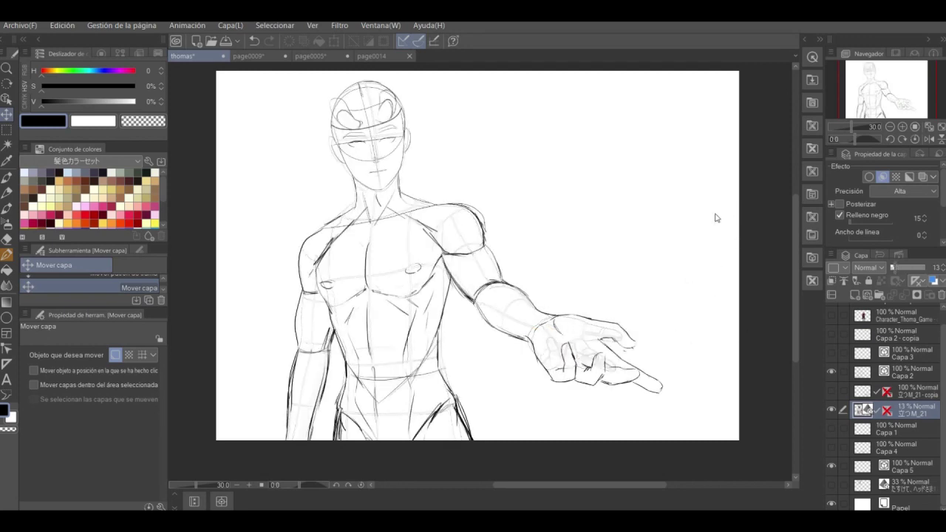
pyautogui.hotkey('ctrl', 'z')
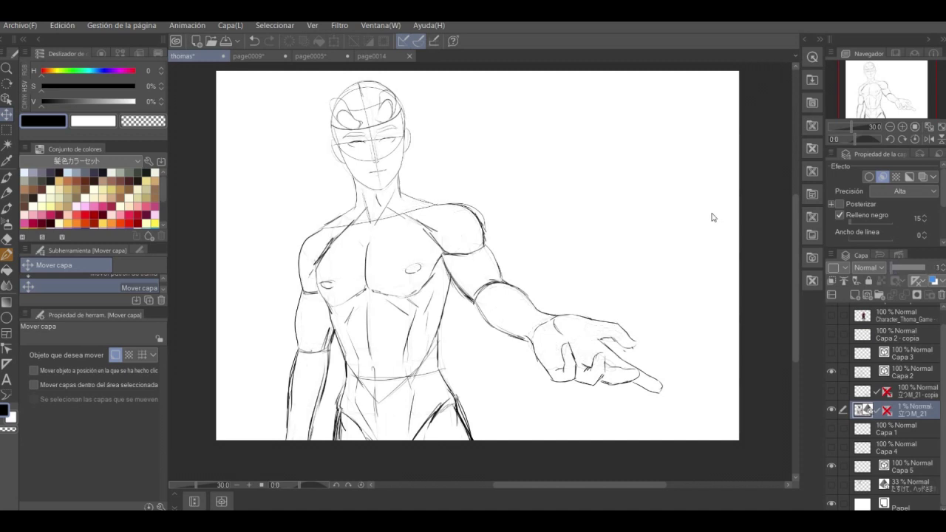
pyautogui.hotkey('ctrl', 'z')
pyautogui.hotkey('ctrl', 'z')
pyautogui.hotkey('ctrl', 'z')
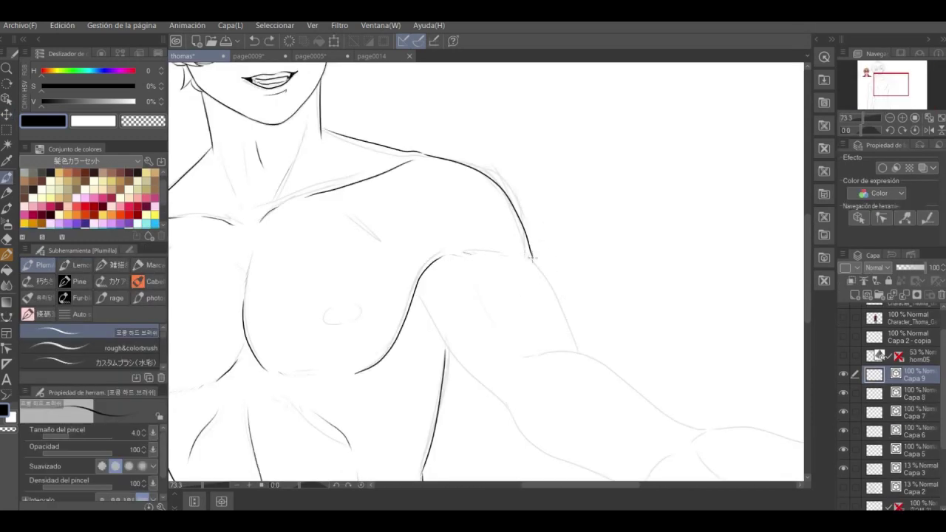
# Ink the outer contour of the outstretched upper arm from the shoulder down to the elbow on layer Capa 9
pyautogui.moveTo(531, 255); pyautogui.dragTo(583, 355)
pyautogui.hotkey('ctrl', 'z')
pyautogui.hotkey('ctrl', 'z')
pyautogui.hotkey('ctrl', 'z')
pyautogui.moveTo(533, 261)
pyautogui.mouseDown()
pyautogui.moveTo(581, 355)
pyautogui.moveTo(550, 288)
pyautogui.moveTo(578, 350)
pyautogui.mouseUp()
pyautogui.hotkey('ctrl', 'z')
pyautogui.hotkey('ctrl', 'y')
pyautogui.hotkey('ctrl', 'z')
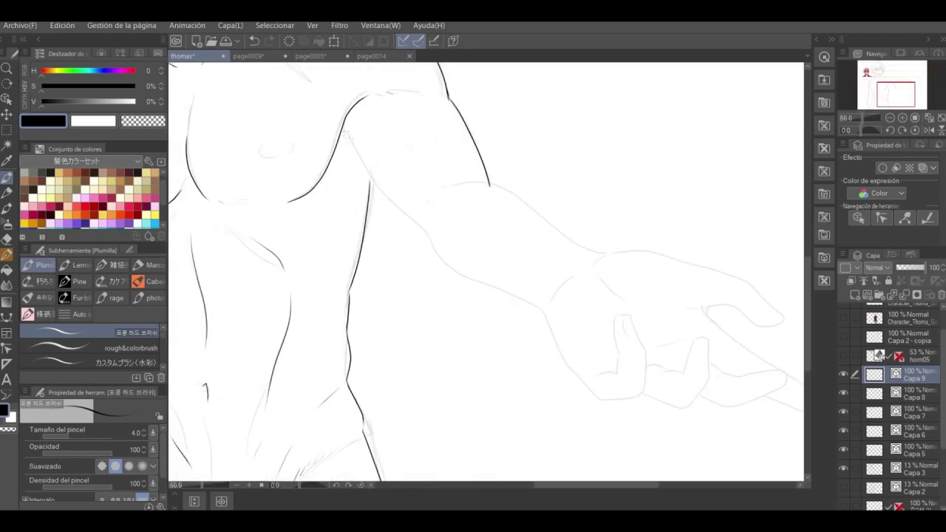
# Ink the underside of the outstretched arm from the armpit to the wrist and the upper contour of the forearm
pyautogui.hotkey('ctrl', 'y')
pyautogui.hotkey('ctrl', 'z')
pyautogui.hotkey('ctrl', 'y')
pyautogui.hotkey('ctrl', 'z')
pyautogui.hotkey('ctrl', 'y')
pyautogui.hotkey('ctrl', 'z')
pyautogui.hotkey('ctrl', 'y')
pyautogui.moveTo(425, 228); pyautogui.dragTo(544, 306)
pyautogui.hotkey('ctrl', 'z')
pyautogui.moveTo(457, 182); pyautogui.dragTo(616, 252)
pyautogui.hotkey('ctrl', 'z')
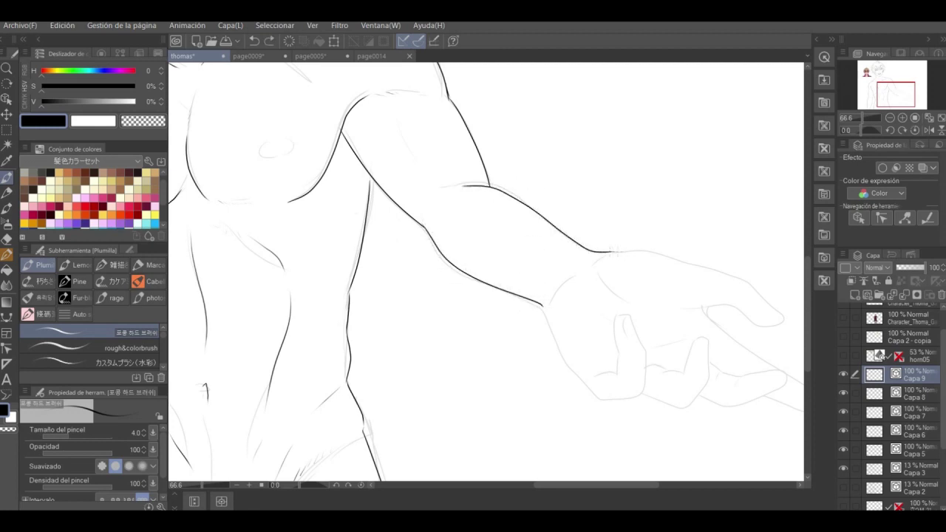
# Ink the short muscle line on the upper arm and the crease at the elbow
pyautogui.moveTo(419, 167); pyautogui.dragTo(444, 178)
pyautogui.hotkey('ctrl', 'z')
pyautogui.scroll(-11, 524, 214)
pyautogui.scroll(12, 521, 214)
pyautogui.moveTo(390, 232); pyautogui.dragTo(402, 221)
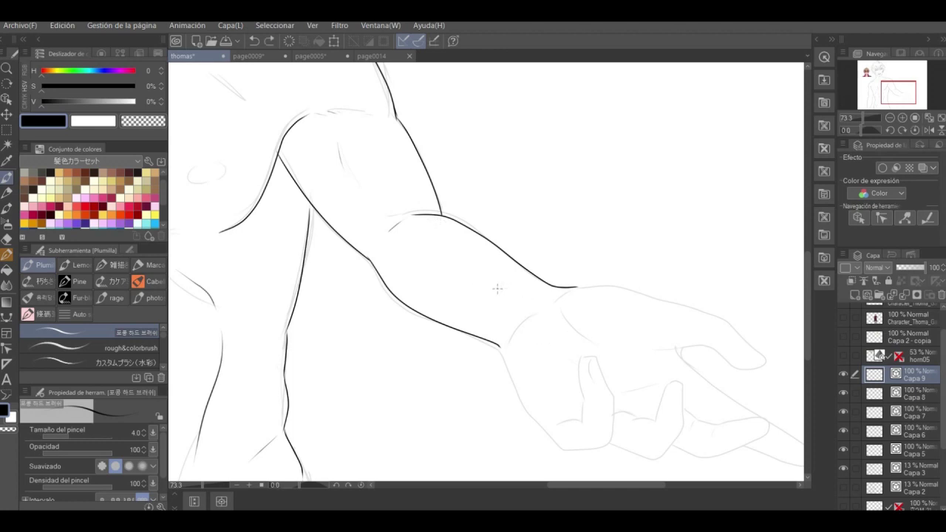
# Ink the lower edge of the palm from the wrist to the base of the little finger
pyautogui.moveTo(501, 345)
pyautogui.mouseDown()
pyautogui.moveTo(536, 421)
pyautogui.moveTo(604, 448)
pyautogui.mouseUp()
pyautogui.scroll(3, 650, 441)
pyautogui.moveTo(597, 358); pyautogui.dragTo(608, 442)
pyautogui.hotkey('ctrl', 'z')
pyautogui.scroll(-3, 556, 367)
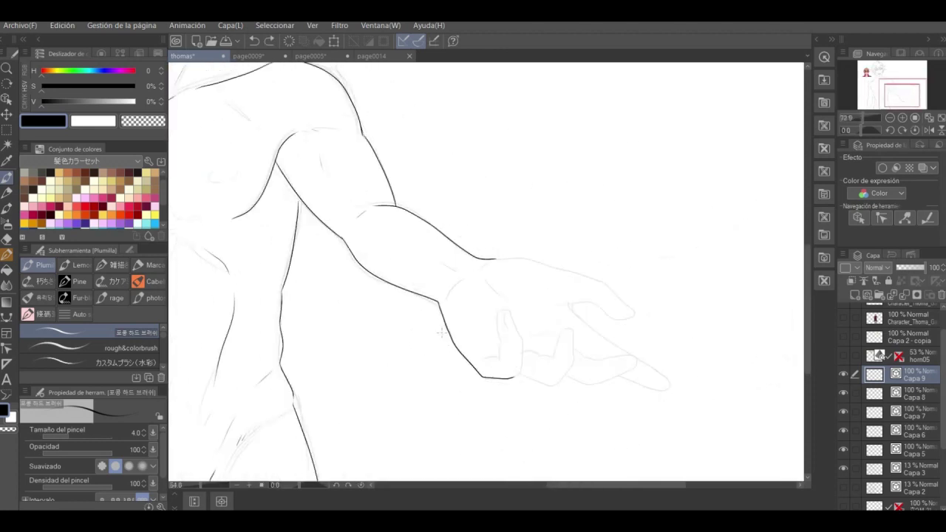
# Ink the tip, inner edge and base crease of the curled little finger
pyautogui.scroll(3, 557, 367)
pyautogui.moveTo(463, 355)
pyautogui.mouseDown()
pyautogui.moveTo(507, 364)
pyautogui.moveTo(507, 311)
pyautogui.mouseUp()
pyautogui.hotkey('ctrl', 'z')
pyautogui.moveTo(527, 227)
pyautogui.mouseDown()
pyautogui.moveTo(498, 248)
pyautogui.moveTo(515, 322)
pyautogui.moveTo(510, 314)
pyautogui.moveTo(505, 360)
pyautogui.moveTo(450, 363)
pyautogui.mouseUp()
pyautogui.hotkey('ctrl', 'z')
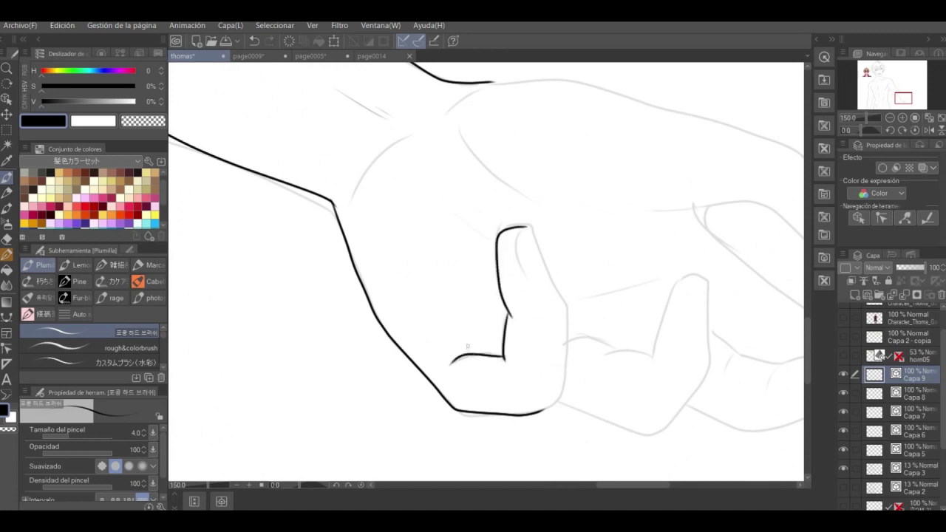
# Ink the outer edge of the little finger and join it to the lower edge of the palm
pyautogui.moveTo(525, 225); pyautogui.dragTo(566, 357)
pyautogui.hotkey('ctrl', 'z')
pyautogui.moveTo(565, 355)
pyautogui.mouseDown()
pyautogui.moveTo(564, 393)
pyautogui.moveTo(541, 412)
pyautogui.mouseUp()
pyautogui.hotkey('ctrl', 'z')
pyautogui.hotkey('ctrl', 'z')
pyautogui.hotkey('ctrl', 'z')
pyautogui.moveTo(566, 356); pyautogui.dragTo(540, 411)
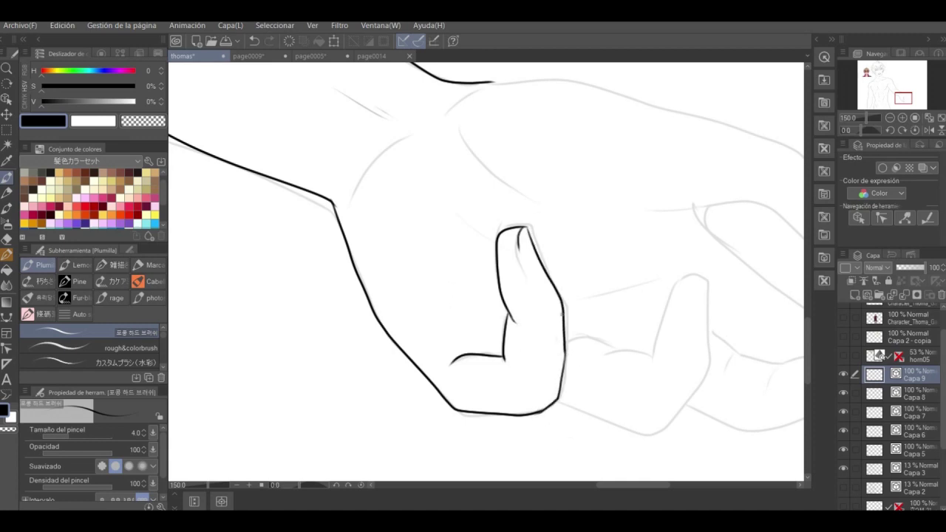
# Ink the little finger's nail and clean up the fingertip with the eraser
pyautogui.scroll(-2, 533, 255)
pyautogui.scroll(4, 532, 254)
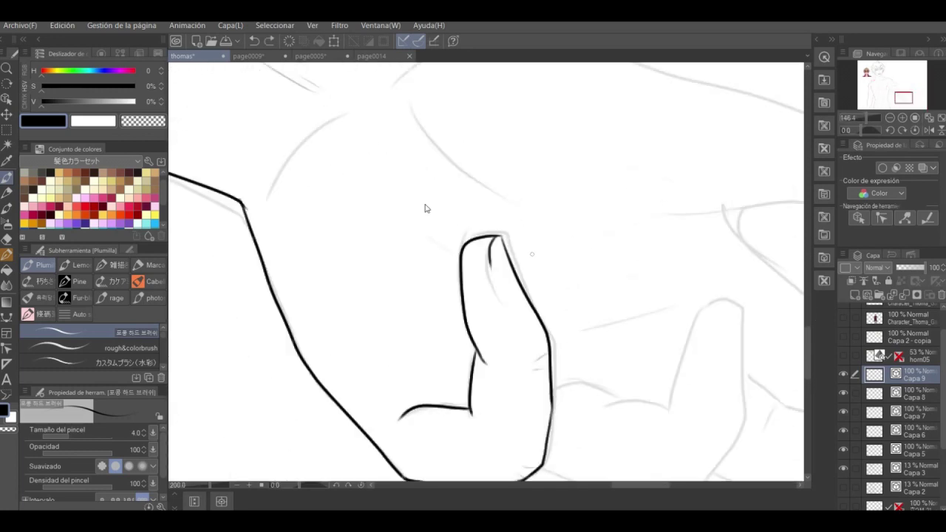
pyautogui.moveTo(485, 231)
pyautogui.mouseDown()
pyautogui.moveTo(466, 260)
pyautogui.moveTo(507, 290)
pyautogui.moveTo(483, 248)
pyautogui.mouseUp()
pyautogui.press('e')
pyautogui.scroll(-5, 479, 258)
pyautogui.press('p')
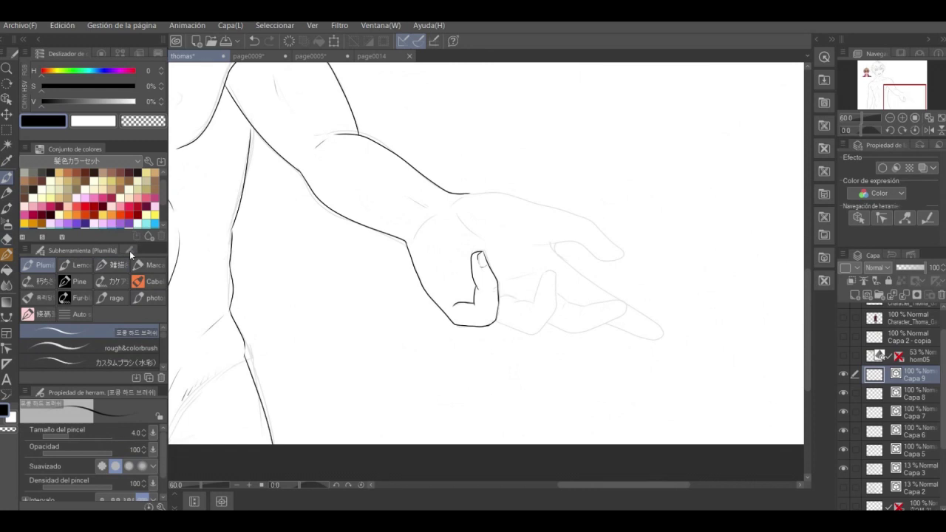
pyautogui.scroll(3, 464, 238)
pyautogui.moveTo(477, 165); pyautogui.dragTo(548, 173)
pyautogui.hotkey('ctrl', 'z')
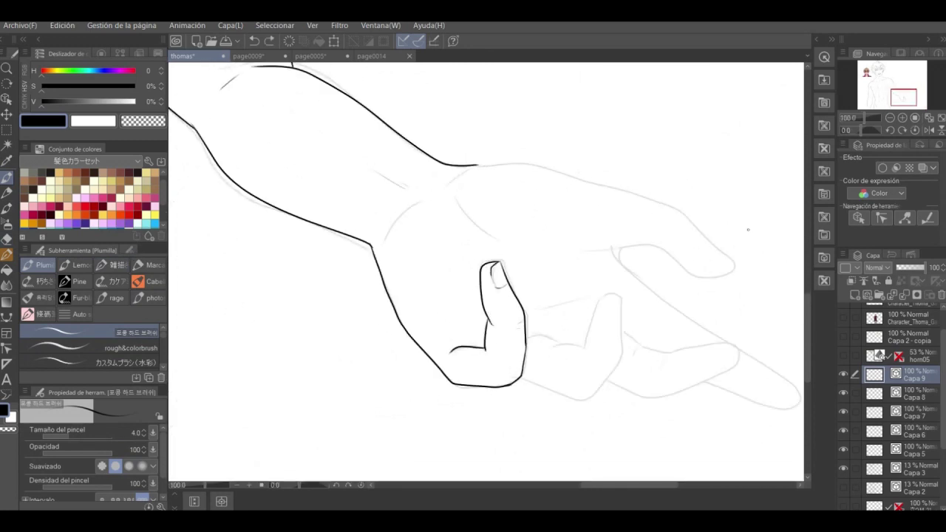
# Flip the canvas view horizontally and ink the thumb's tip and underside
pyautogui.click(929, 130)
pyautogui.scroll(-3, 558, 267)
pyautogui.scroll(3, 484, 201)
pyautogui.moveTo(394, 317)
pyautogui.mouseDown()
pyautogui.moveTo(374, 371)
pyautogui.moveTo(356, 351)
pyautogui.moveTo(414, 336)
pyautogui.moveTo(463, 339)
pyautogui.moveTo(456, 335)
pyautogui.mouseUp()
pyautogui.hotkey('ctrl', 'z')
pyautogui.hotkey('ctrl', 'z')
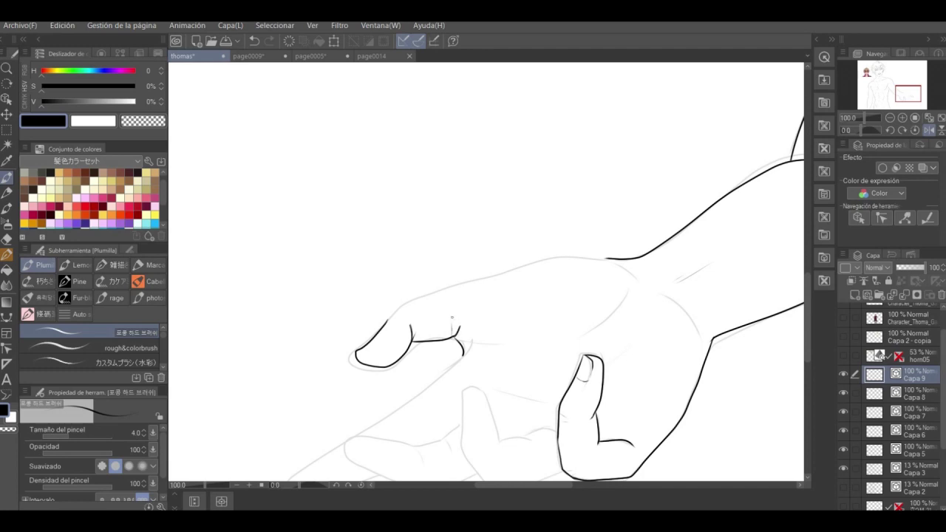
pyautogui.hotkey('ctrl', 'z')
# Ink the hand's upper contour from the thumb to the wrist, flipping the view back to normal along the way
pyautogui.moveTo(386, 323)
pyautogui.mouseDown()
pyautogui.moveTo(543, 251)
pyautogui.moveTo(611, 247)
pyautogui.moveTo(410, 299)
pyautogui.moveTo(528, 262)
pyautogui.moveTo(616, 257)
pyautogui.mouseUp()
pyautogui.hotkey('ctrl', 'z')
pyautogui.hotkey('ctrl', 'z')
pyautogui.click(929, 130)
pyautogui.moveTo(364, 257); pyautogui.dragTo(507, 279)
pyautogui.hotkey('ctrl', 'z')
pyautogui.moveTo(371, 256)
pyautogui.mouseDown()
pyautogui.moveTo(483, 270)
pyautogui.moveTo(586, 319)
pyautogui.mouseUp()
pyautogui.hotkey('ctrl', 'z')
pyautogui.moveTo(527, 285); pyautogui.dragTo(584, 319)
pyautogui.hotkey('ctrl', 'z')
pyautogui.moveTo(522, 284); pyautogui.dragTo(567, 298)
pyautogui.moveTo(566, 299); pyautogui.dragTo(588, 325)
pyautogui.scroll(-3, 606, 325)
pyautogui.scroll(2, 601, 389)
pyautogui.moveTo(482, 360); pyautogui.dragTo(524, 374)
pyautogui.hotkey('ctrl', 'z')
pyautogui.scroll(-3, 601, 391)
# Flip the canvas view horizontally and ink the palm creases around the thumb's base and near the wrist
pyautogui.click(929, 130)
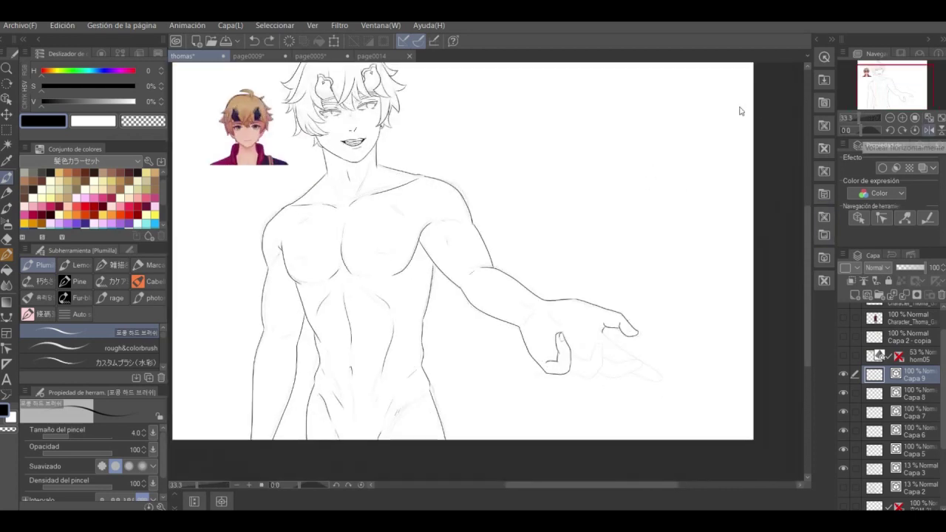
pyautogui.scroll(4, 385, 344)
pyautogui.moveTo(485, 271); pyautogui.dragTo(499, 292)
pyautogui.moveTo(518, 309); pyautogui.dragTo(544, 316)
pyautogui.moveTo(448, 341); pyautogui.dragTo(486, 311)
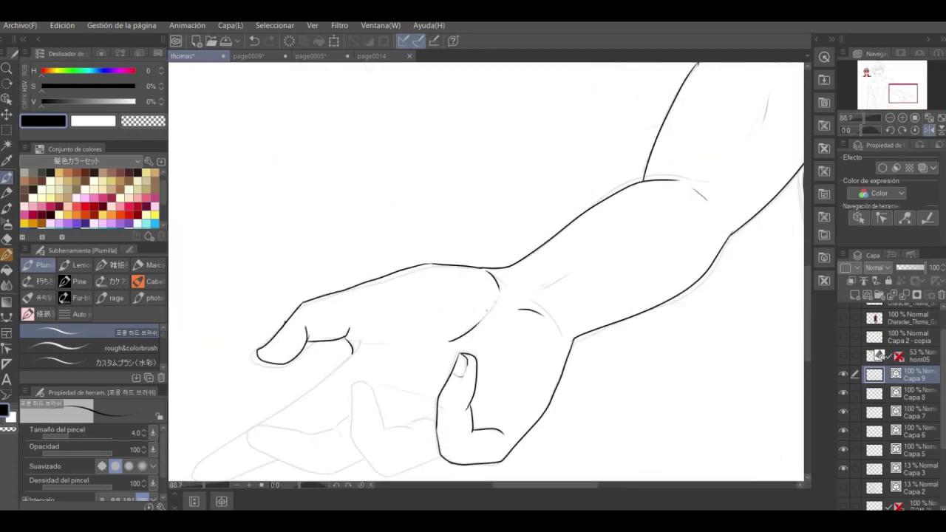
# Ink the ring finger's nail and undo the misplaced strokes around it
pyautogui.scroll(-3, 486, 296)
pyautogui.scroll(4, 487, 295)
pyautogui.moveTo(523, 256)
pyautogui.mouseDown()
pyautogui.moveTo(525, 350)
pyautogui.moveTo(580, 408)
pyautogui.moveTo(674, 372)
pyautogui.moveTo(561, 292)
pyautogui.moveTo(581, 348)
pyautogui.moveTo(549, 254)
pyautogui.moveTo(620, 327)
pyautogui.moveTo(628, 320)
pyautogui.moveTo(656, 334)
pyautogui.moveTo(544, 292)
pyautogui.mouseUp()
pyautogui.hotkey('ctrl', 'z')
pyautogui.hotkey('ctrl', 'z')
pyautogui.hotkey('ctrl', 'z')
pyautogui.moveTo(543, 294); pyautogui.dragTo(529, 298)
pyautogui.hotkey('ctrl', 'z')
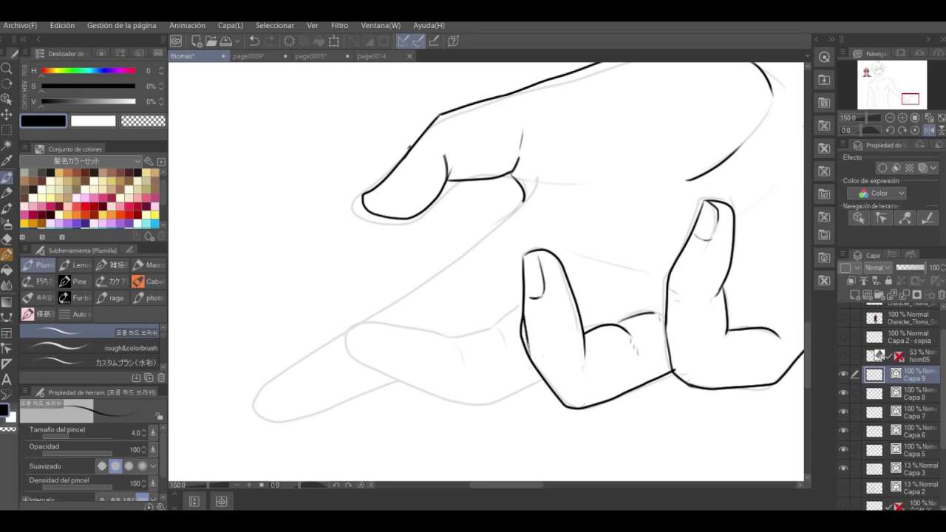
# Erase the doubled line on the ring finger's outer side and redraw the fingernail's outline
pyautogui.press('e')
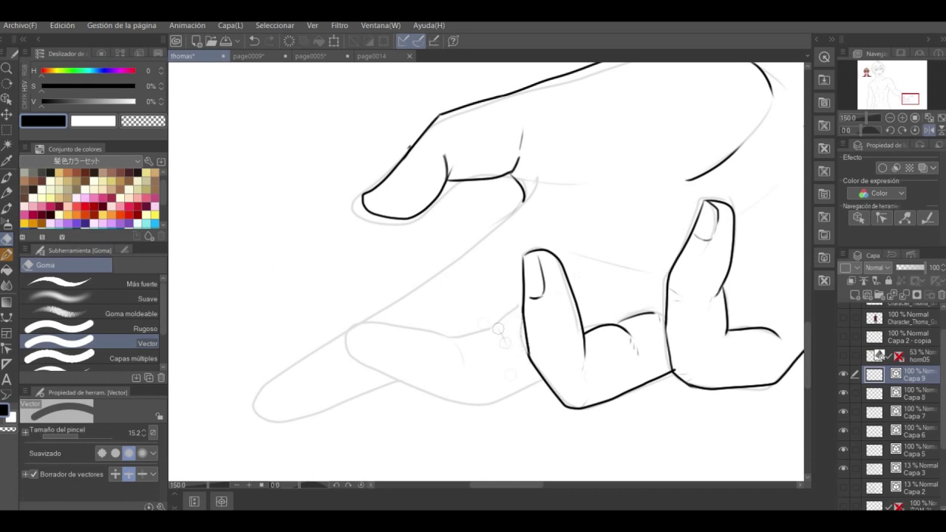
pyautogui.press('p')
pyautogui.moveTo(524, 302)
pyautogui.mouseDown()
pyautogui.moveTo(552, 387)
pyautogui.moveTo(519, 325)
pyautogui.mouseUp()
pyautogui.hotkey('ctrl', 'z')
pyautogui.hotkey('ctrl', 'z')
pyautogui.click(7, 240)
pyautogui.moveTo(538, 286); pyautogui.dragTo(552, 298)
pyautogui.click(6, 177)
pyautogui.moveTo(547, 262); pyautogui.dragTo(534, 261)
pyautogui.scroll(-3, 603, 255)
pyautogui.scroll(3, 642, 251)
# Erase the side edge of the ring finger's nail and ink it again as a cleaner line
pyautogui.click(7, 240)
pyautogui.moveTo(611, 211); pyautogui.dragTo(604, 243)
pyautogui.click(6, 178)
pyautogui.moveTo(614, 216); pyautogui.dragTo(606, 240)
pyautogui.scroll(-2, 580, 248)
pyautogui.scroll(3, 581, 247)
pyautogui.scroll(-5, 623, 231)
pyautogui.scroll(4, 477, 243)
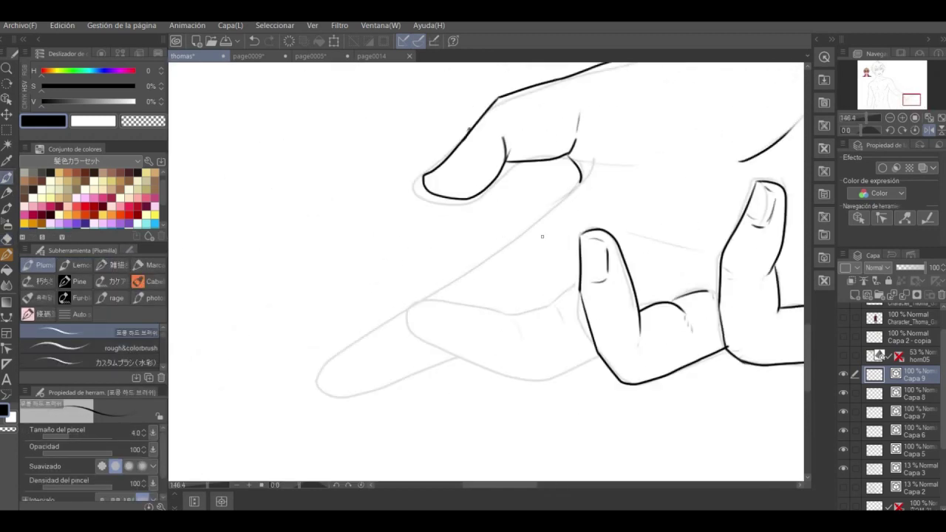
pyautogui.scroll(-2, 542, 236)
pyautogui.scroll(4, 424, 307)
pyautogui.moveTo(353, 346)
pyautogui.mouseDown()
pyautogui.moveTo(540, 349)
pyautogui.moveTo(606, 318)
pyautogui.mouseUp()
pyautogui.moveTo(379, 250)
pyautogui.mouseDown()
pyautogui.moveTo(433, 287)
pyautogui.moveTo(472, 296)
pyautogui.moveTo(575, 276)
pyautogui.moveTo(604, 319)
pyautogui.mouseUp()
pyautogui.hotkey('ctrl', 'z')
pyautogui.hotkey('ctrl', 'z')
pyautogui.moveTo(498, 293)
pyautogui.mouseDown()
pyautogui.moveTo(612, 275)
pyautogui.moveTo(598, 312)
pyautogui.moveTo(619, 309)
pyautogui.moveTo(528, 282)
pyautogui.moveTo(627, 298)
pyautogui.mouseUp()
pyautogui.hotkey('ctrl', 'z')
pyautogui.hotkey('ctrl', 'z')
pyautogui.hotkey('ctrl', 'z')
# Flip the canvas view horizontally and ink the middle finger's outline with its joint creases
pyautogui.click(929, 131)
pyautogui.moveTo(371, 320)
pyautogui.mouseDown()
pyautogui.moveTo(408, 269)
pyautogui.moveTo(519, 332)
pyautogui.mouseUp()
pyautogui.moveTo(542, 286); pyautogui.dragTo(558, 302)
pyautogui.scroll(-5, 593, 295)
pyautogui.scroll(2, 620, 233)
pyautogui.scroll(-2, 620, 233)
pyautogui.scroll(2, 621, 233)
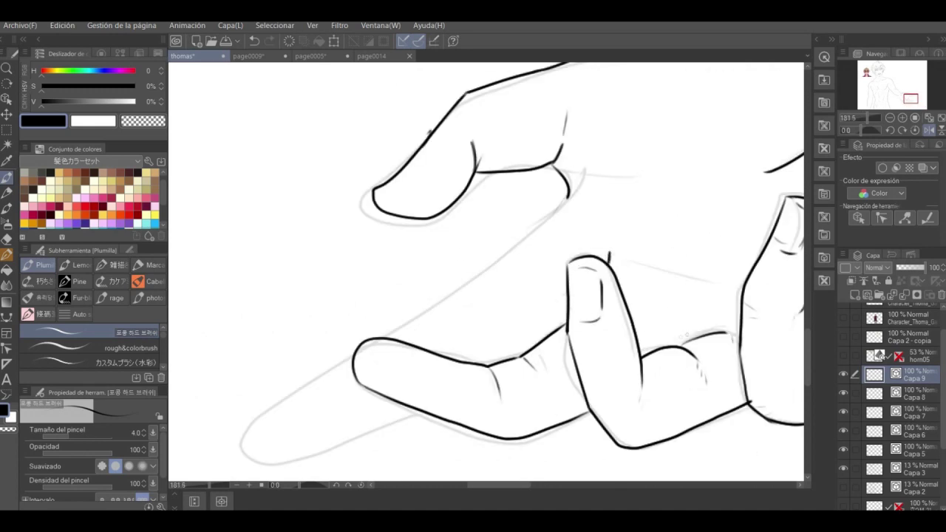
# Ink the short contour at the base of the ring finger
pyautogui.moveTo(657, 345); pyautogui.dragTo(703, 325)
pyautogui.scroll(-4, 476, 187)
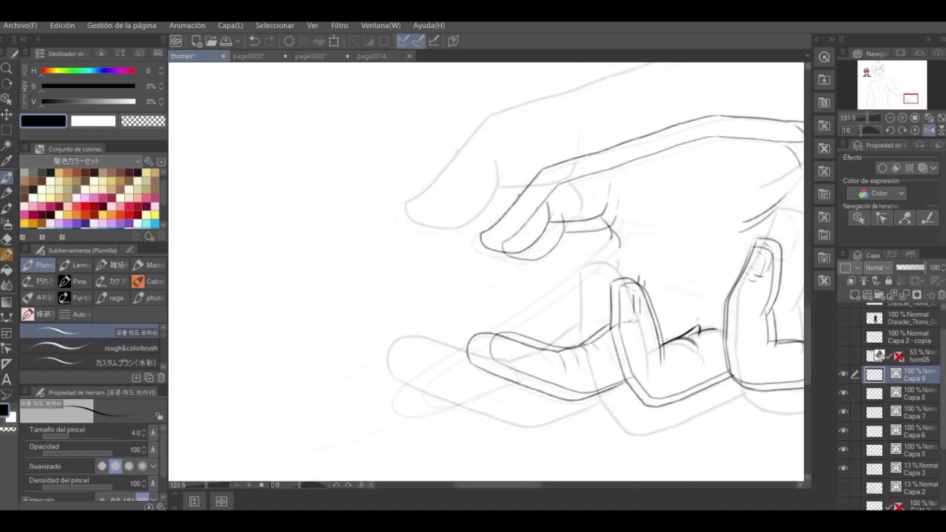
pyautogui.scroll(2, 475, 188)
pyautogui.scroll(9, 436, 325)
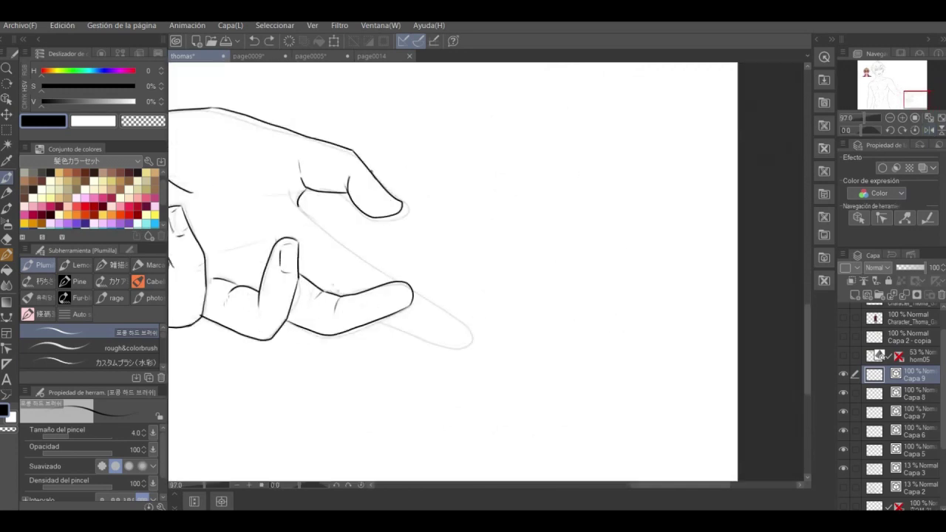
# Ink the index finger from the web of the thumb to its tip, passing behind the middle finger
pyautogui.moveTo(298, 169)
pyautogui.mouseDown()
pyautogui.moveTo(361, 252)
pyautogui.moveTo(419, 294)
pyautogui.mouseUp()
pyautogui.moveTo(471, 332); pyautogui.dragTo(529, 385)
pyautogui.hotkey('ctrl', 'z')
pyautogui.moveTo(399, 361)
pyautogui.mouseDown()
pyautogui.moveTo(458, 408)
pyautogui.moveTo(518, 401)
pyautogui.moveTo(474, 334)
pyautogui.moveTo(501, 360)
pyautogui.mouseUp()
pyautogui.hotkey('ctrl', 'z')
pyautogui.moveTo(470, 329); pyautogui.dragTo(489, 343)
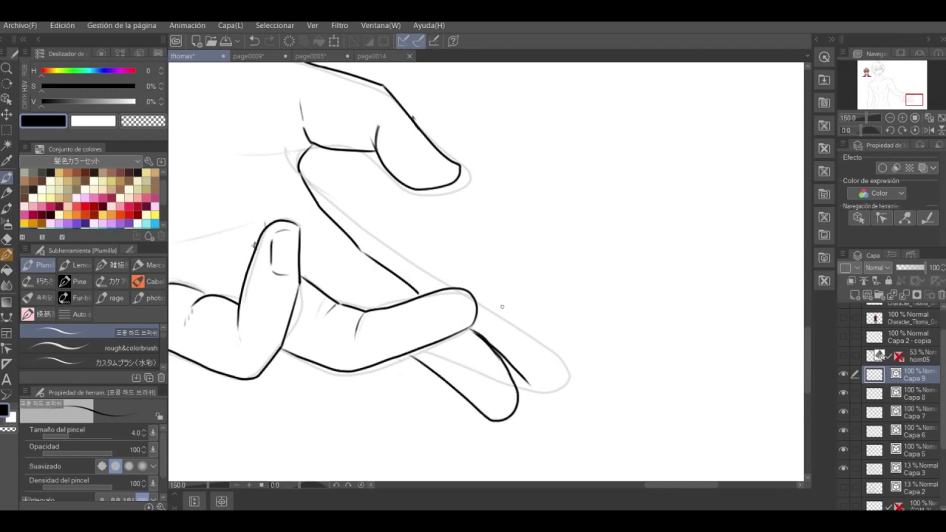
# Erase the doubled stroke on the index finger near its tip
pyautogui.scroll(-10, 597, 241)
pyautogui.scroll(6, 591, 259)
pyautogui.press('e')
pyautogui.moveTo(564, 290); pyautogui.dragTo(546, 272)
pyautogui.scroll(-8, 660, 274)
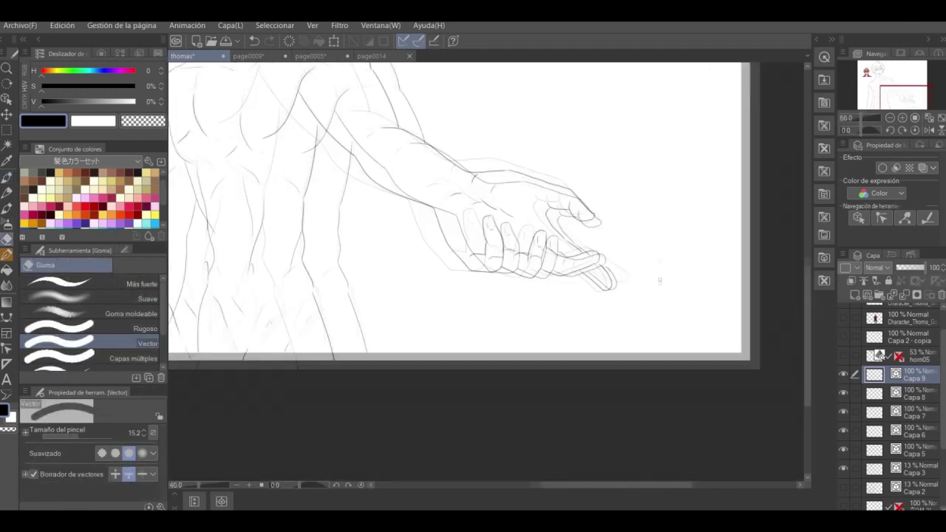
# Ink the short diagonal muscle crease on the chest, below the collarbone of the outstretched arm
pyautogui.scroll(7, 547, 217)
pyautogui.scroll(-10, 581, 162)
pyautogui.scroll(9, 451, 174)
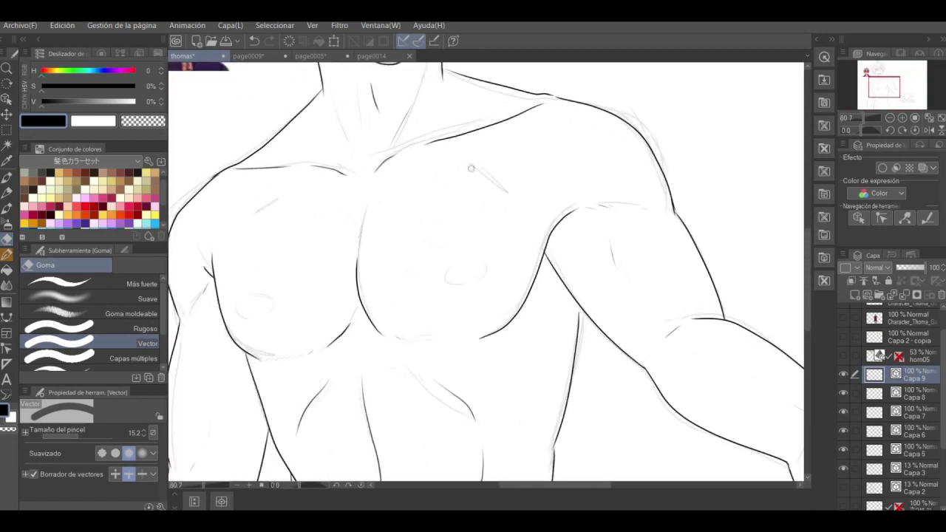
pyautogui.click(7, 177)
pyautogui.moveTo(479, 170); pyautogui.dragTo(511, 201)
pyautogui.hotkey('ctrl', 'z')
pyautogui.moveTo(480, 173); pyautogui.dragTo(506, 189)
pyautogui.moveTo(521, 126)
pyautogui.mouseDown()
pyautogui.moveTo(501, 137)
pyautogui.moveTo(517, 128)
pyautogui.mouseUp()
pyautogui.hotkey('ctrl', 'z')
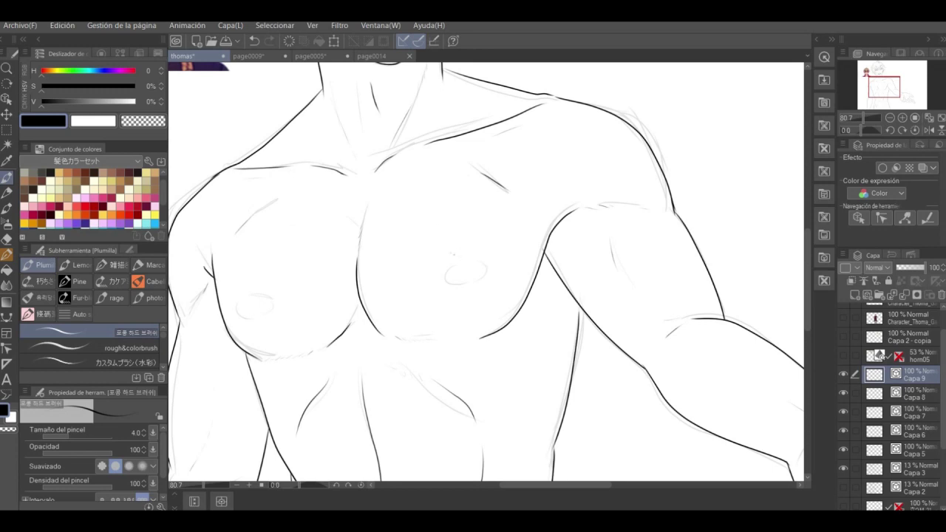
# Ink the nipple on the outstretched arm's side of the chest with a few broken, curved strokes
pyautogui.scroll(1, 461, 304)
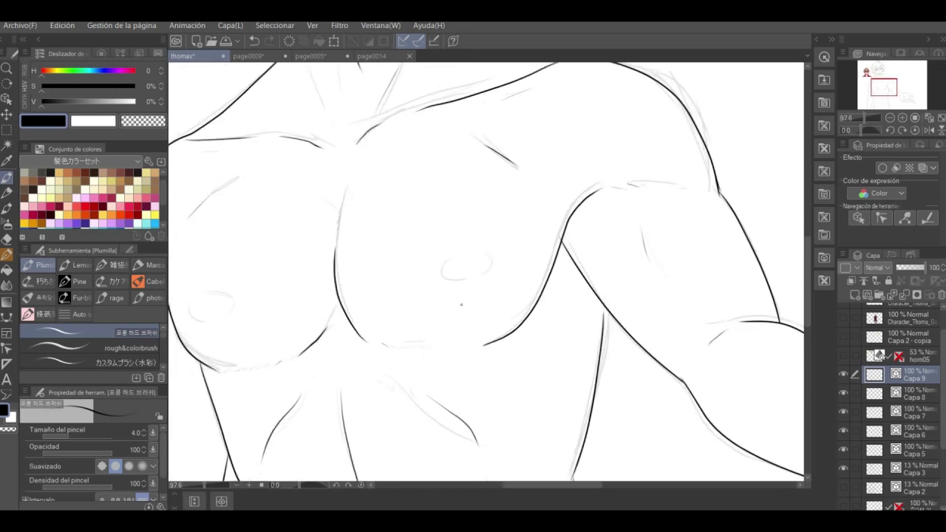
pyautogui.scroll(7, 462, 304)
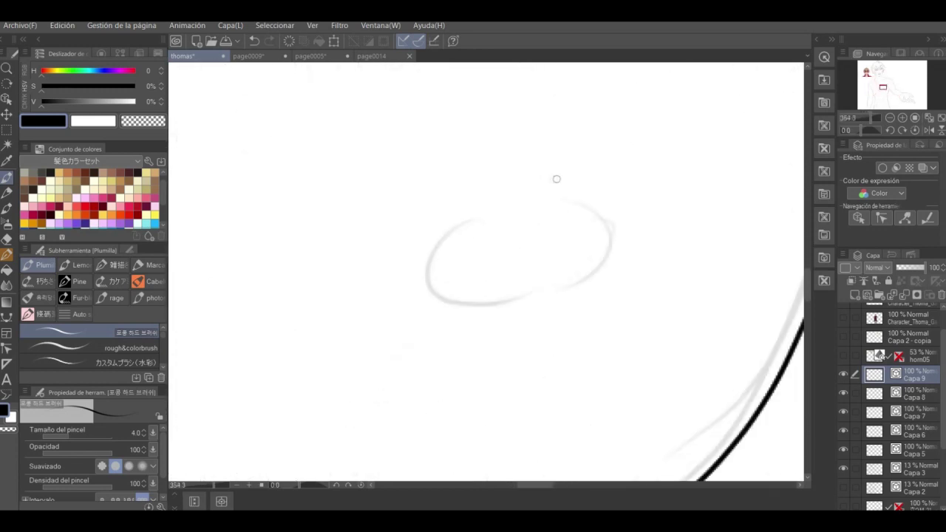
pyautogui.moveTo(509, 242)
pyautogui.mouseDown()
pyautogui.moveTo(533, 254)
pyautogui.moveTo(528, 245)
pyautogui.moveTo(553, 236)
pyautogui.mouseUp()
pyautogui.moveTo(575, 206); pyautogui.dragTo(611, 255)
pyautogui.moveTo(444, 241); pyautogui.dragTo(433, 295)
pyautogui.moveTo(485, 307); pyautogui.dragTo(587, 280)
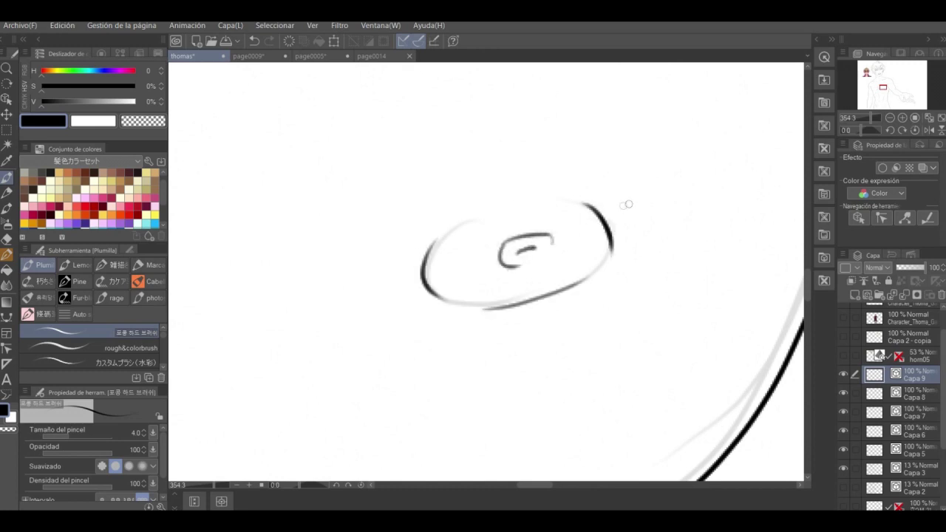
# Ink the second nipple on the opposite side of the chest
pyautogui.scroll(-4, 627, 205)
pyautogui.moveTo(266, 283); pyautogui.dragTo(577, 266)
pyautogui.scroll(3, 577, 266)
pyautogui.moveTo(370, 235)
pyautogui.mouseDown()
pyautogui.moveTo(411, 227)
pyautogui.moveTo(409, 242)
pyautogui.mouseUp()
pyautogui.scroll(-10, 395, 236)
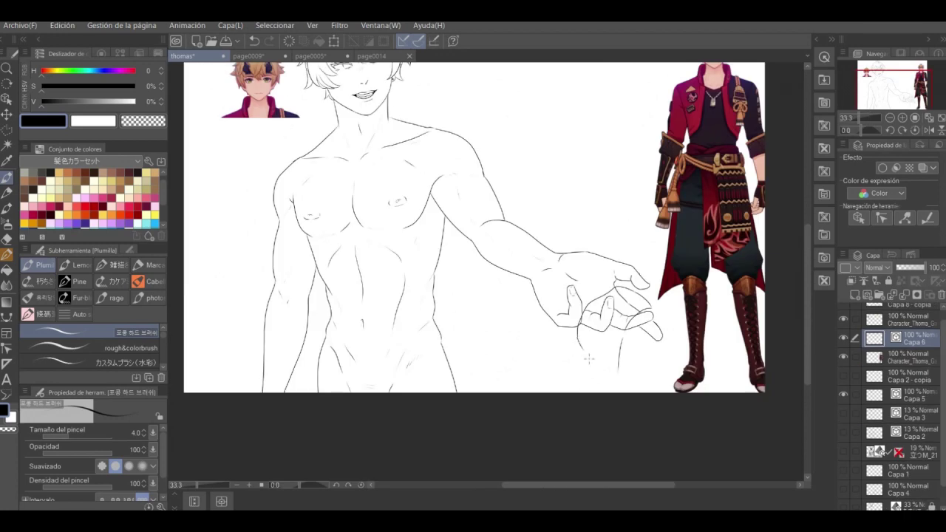
# Draw the garment hanging from the outstretched hand on the Capa 6 layer, with its side edges, folds and oval button
pyautogui.moveTo(581, 364); pyautogui.dragTo(582, 364)
pyautogui.hotkey('ctrl', 'z')
pyautogui.moveTo(651, 306)
pyautogui.mouseDown()
pyautogui.moveTo(667, 314)
pyautogui.moveTo(683, 351)
pyautogui.moveTo(641, 392)
pyautogui.mouseUp()
pyautogui.hotkey('ctrl', 'z')
pyautogui.moveTo(649, 328); pyautogui.dragTo(643, 391)
pyautogui.moveTo(677, 344); pyautogui.dragTo(664, 385)
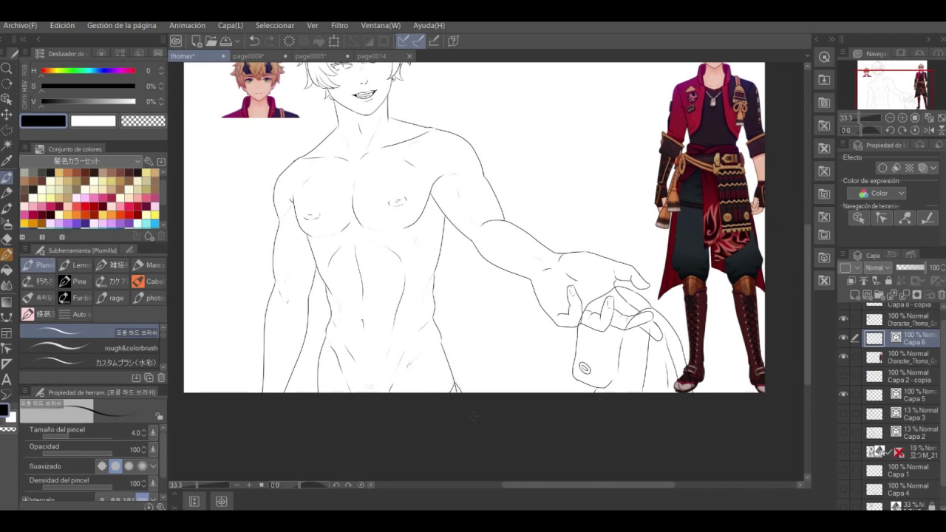
pyautogui.scroll(-1, 392, 390)
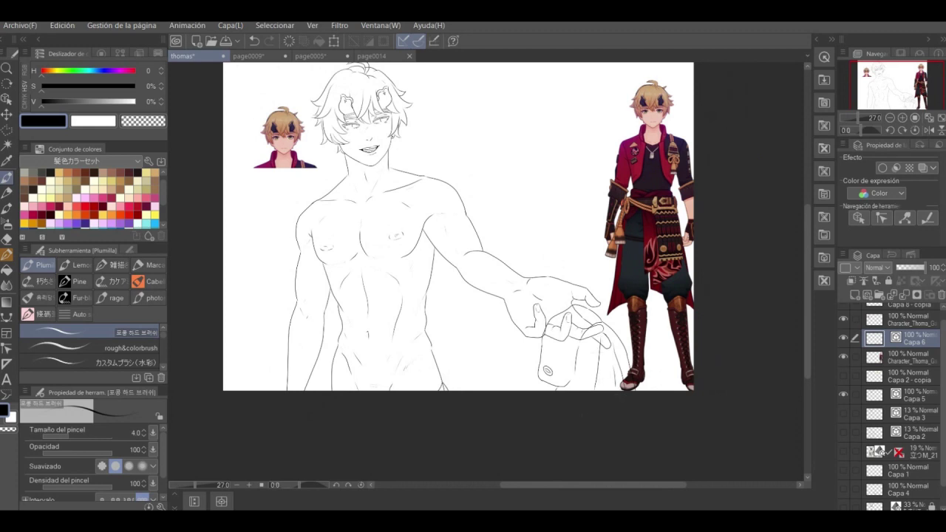
# Transform the hanging garment's lines so its lower end swings slightly toward the body
pyautogui.hotkey('ctrl', 'z')
pyautogui.hotkey('ctrl', 't')
pyautogui.moveTo(629, 399); pyautogui.dragTo(749, 400)
pyautogui.hotkey('ctrl', 'z')
pyautogui.moveTo(643, 303)
pyautogui.mouseDown()
pyautogui.moveTo(654, 284)
pyautogui.moveTo(654, 297)
pyautogui.mouseUp()
pyautogui.moveTo(330, 447); pyautogui.dragTo(243, 465)
pyautogui.moveTo(643, 447)
pyautogui.mouseDown()
pyautogui.moveTo(647, 463)
pyautogui.moveTo(644, 455)
pyautogui.mouseUp()
pyautogui.moveTo(516, 369); pyautogui.dragTo(513, 373)
pyautogui.press('Return')
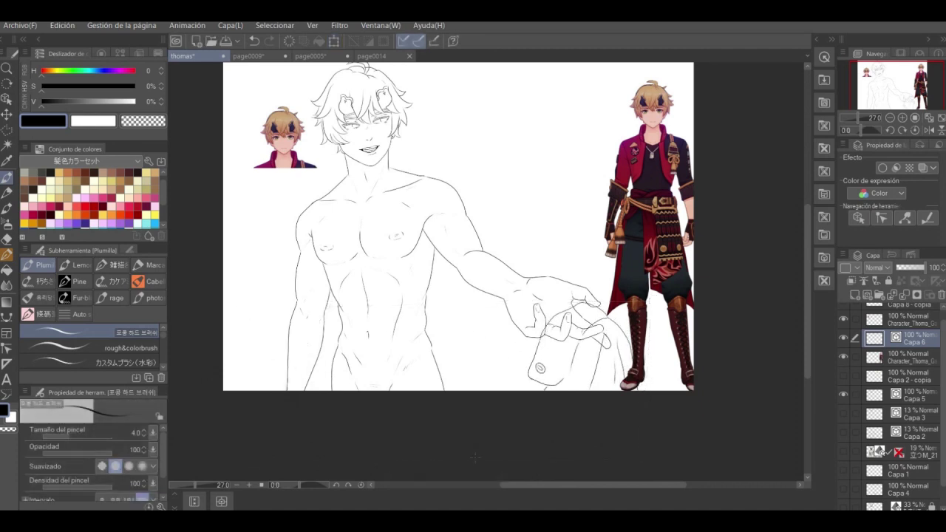
# Redraw the garment's outer edge, erase the overlapping strokes and hide the full-body character reference layer
pyautogui.scroll(4, 607, 377)
pyautogui.moveTo(614, 262); pyautogui.dragTo(637, 362)
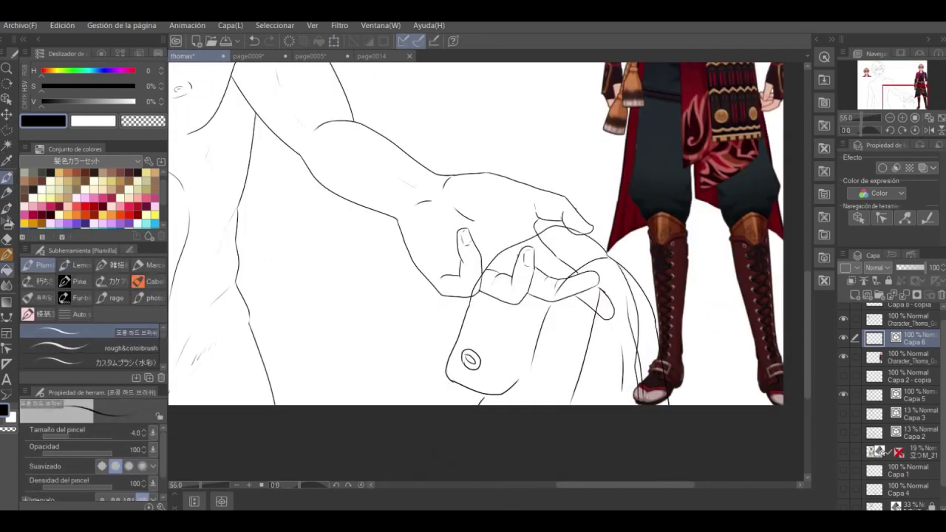
pyautogui.click(8, 238)
pyautogui.moveTo(659, 316); pyautogui.dragTo(649, 325)
pyautogui.click(843, 356)
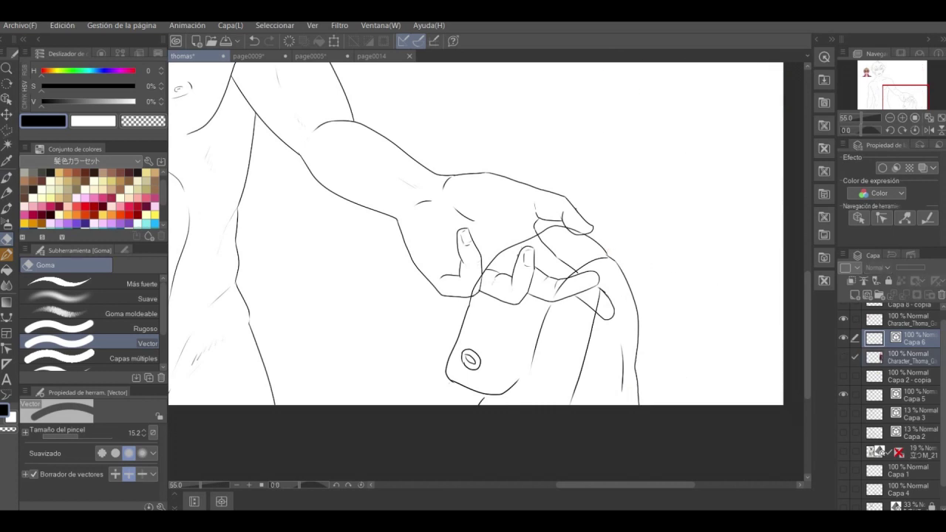
# Tidy the garment's outline beside the fingertips with the eraser and ink its remaining edge lines
pyautogui.press('p')
pyautogui.hotkey('ctrl', 'z')
pyautogui.click(6, 239)
pyautogui.moveTo(588, 261); pyautogui.dragTo(604, 262)
pyautogui.click(7, 178)
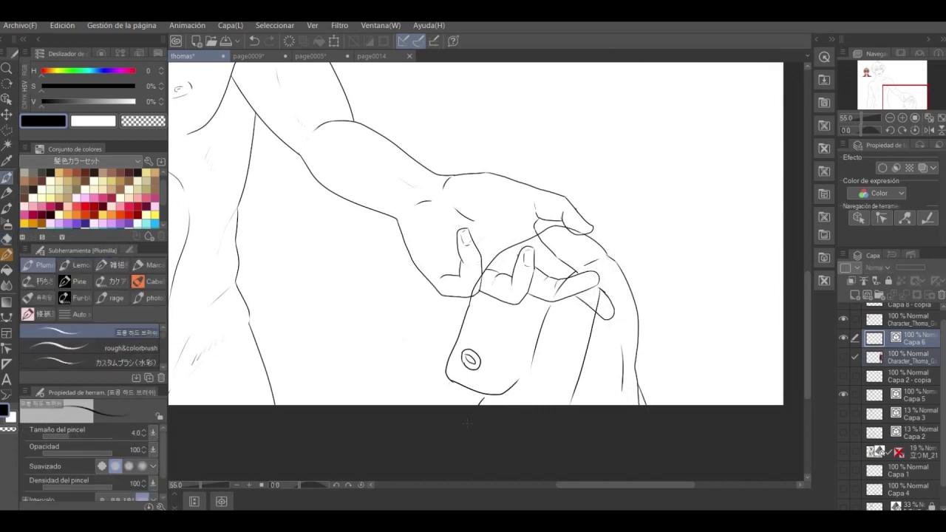
pyautogui.scroll(6, 477, 410)
pyautogui.moveTo(393, 329)
pyautogui.mouseDown()
pyautogui.moveTo(556, 395)
pyautogui.moveTo(487, 371)
pyautogui.mouseUp()
pyautogui.scroll(-9, 528, 326)
pyautogui.scroll(2, 501, 171)
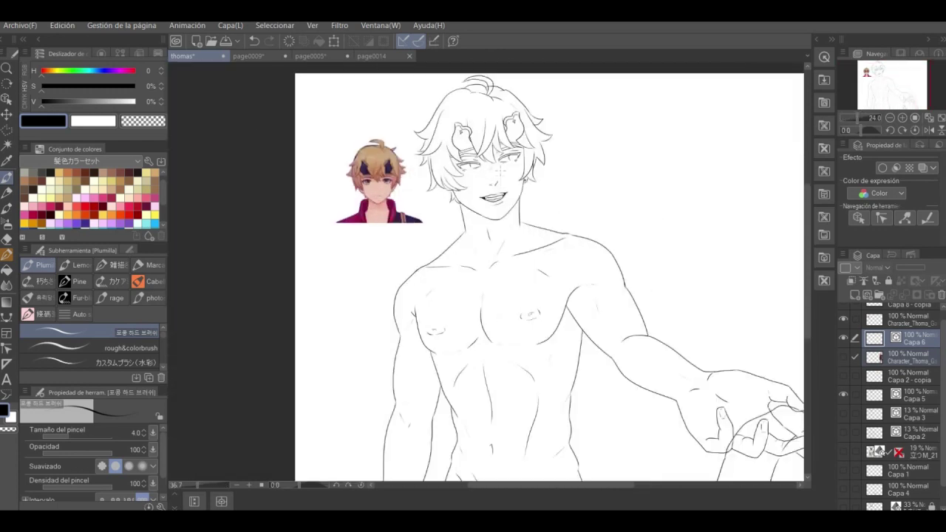
# Select the Capa 5 layer and clean up stray marks on the face
pyautogui.scroll(7, 472, 206)
pyautogui.click(915, 396)
pyautogui.click(6, 239)
pyautogui.scroll(4, 373, 179)
pyautogui.click(412, 229)
pyautogui.scroll(-8, 411, 230)
pyautogui.scroll(5, 358, 248)
pyautogui.press('p')
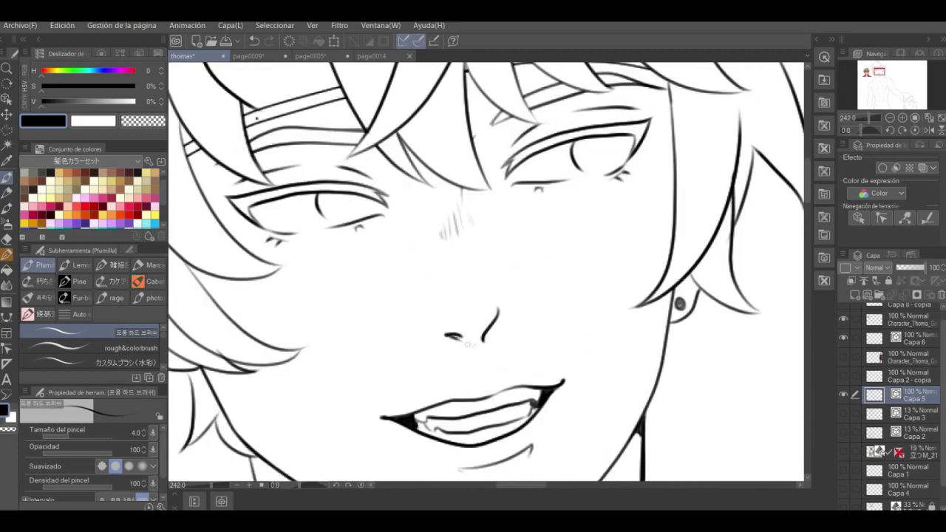
pyautogui.hotkey('ctrl', 'z')
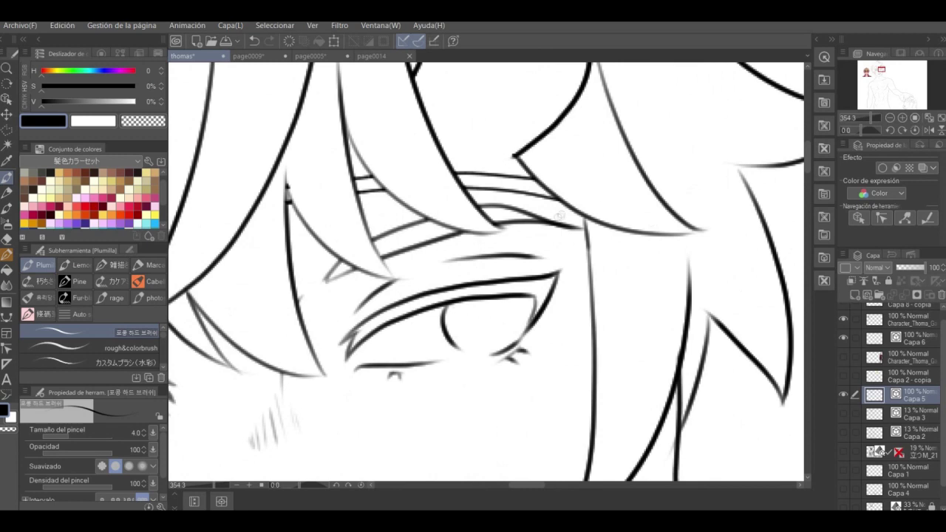
# Ink the lower edge of the hair lock above the eye and a strand line running down from the crown
pyautogui.hotkey('ctrl', 'z')
pyautogui.moveTo(575, 207)
pyautogui.mouseDown()
pyautogui.moveTo(590, 288)
pyautogui.moveTo(694, 238)
pyautogui.mouseUp()
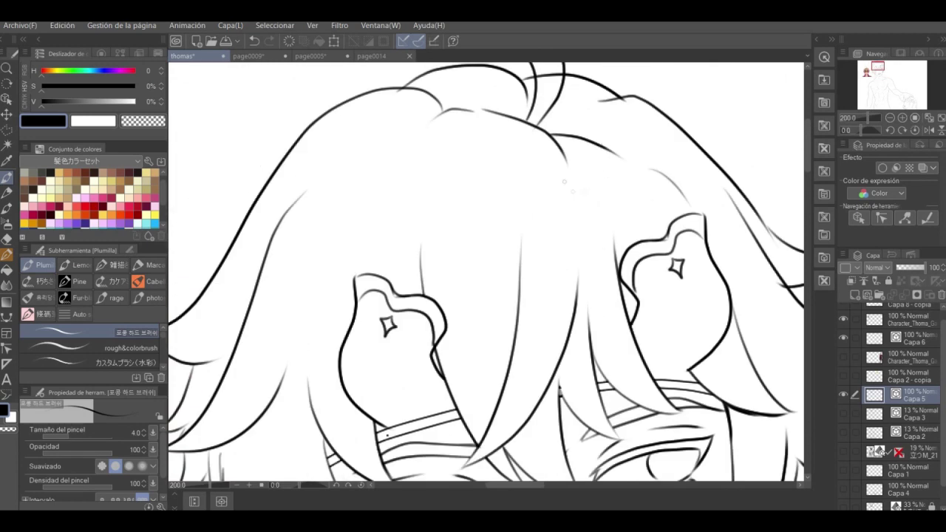
pyautogui.moveTo(565, 181); pyautogui.dragTo(578, 239)
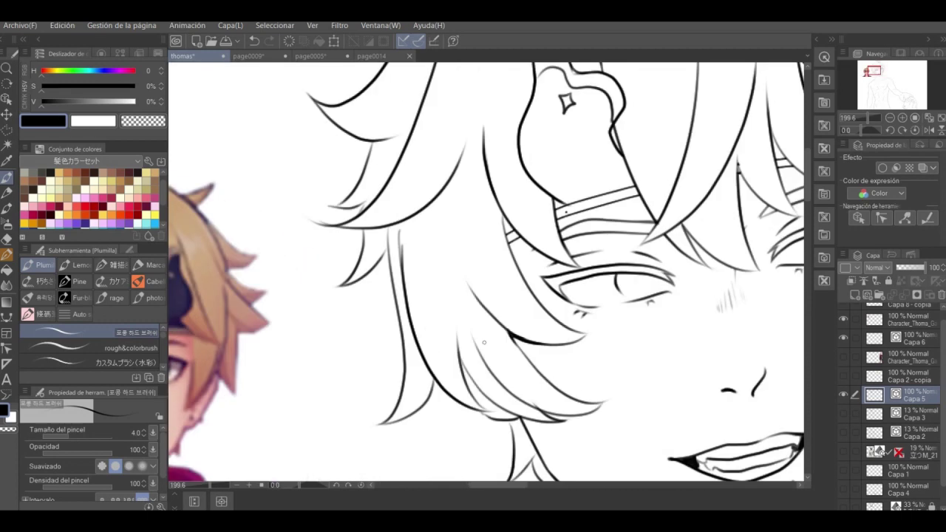
# Trim the overshooting tips of the outer hair locks nearest the portrait reference and sharpen their points
pyautogui.press('e')
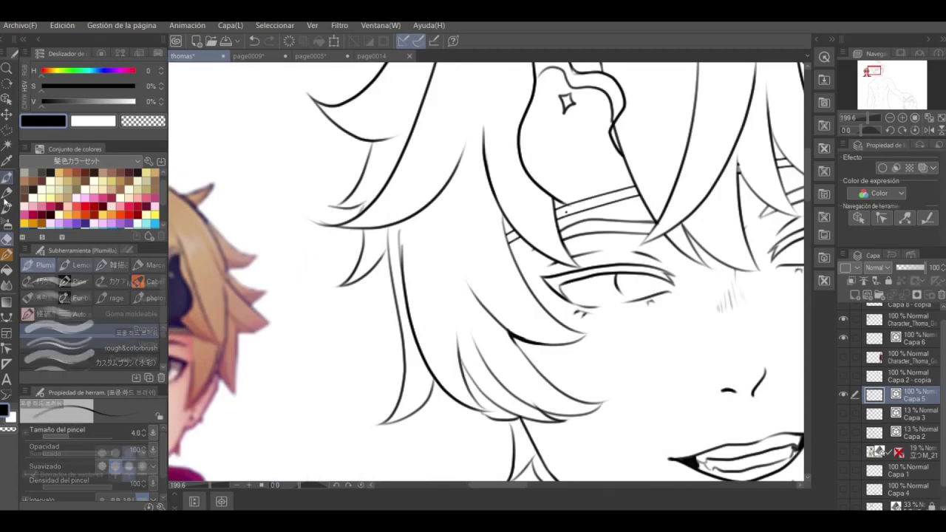
pyautogui.press('p')
pyautogui.moveTo(330, 206)
pyautogui.mouseDown()
pyautogui.moveTo(378, 194)
pyautogui.moveTo(361, 169)
pyautogui.mouseUp()
pyautogui.hotkey('ctrl', 'z')
pyautogui.moveTo(400, 228); pyautogui.dragTo(408, 303)
pyautogui.hotkey('ctrl', 'z')
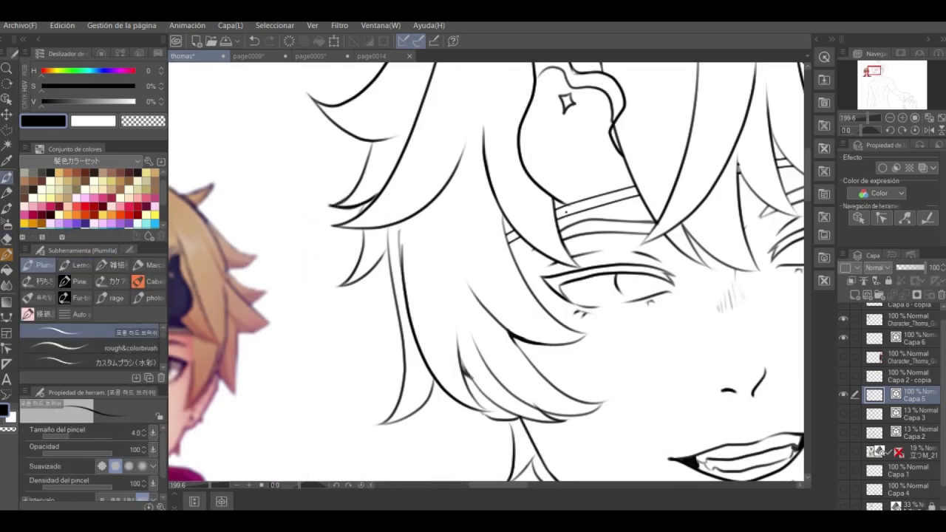
# Rework the line weight of the lower hair locks beside the cheek, undoing the excess strokes
pyautogui.moveTo(460, 348); pyautogui.dragTo(499, 406)
pyautogui.hotkey('ctrl', 'z')
pyautogui.hotkey('ctrl', 'z')
pyautogui.hotkey('ctrl', 'y')
pyautogui.moveTo(456, 336)
pyautogui.mouseDown()
pyautogui.moveTo(494, 404)
pyautogui.moveTo(556, 415)
pyautogui.mouseUp()
pyautogui.hotkey('ctrl', 'z')
pyautogui.scroll(-3, 473, 282)
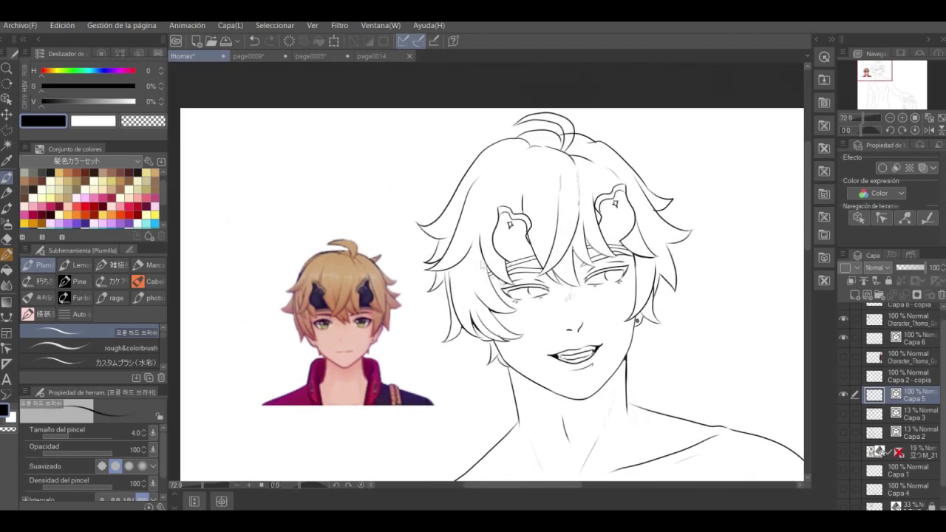
# Ink darker accents along the side hair locks and erase the line overlaps between them
pyautogui.scroll(5, 535, 340)
pyautogui.moveTo(241, 308)
pyautogui.mouseDown()
pyautogui.moveTo(315, 323)
pyautogui.moveTo(342, 355)
pyautogui.mouseUp()
pyautogui.moveTo(322, 323)
pyautogui.mouseDown()
pyautogui.moveTo(332, 332)
pyautogui.moveTo(418, 328)
pyautogui.moveTo(395, 329)
pyautogui.mouseUp()
pyautogui.click(6, 239)
pyautogui.moveTo(346, 292); pyautogui.dragTo(359, 304)
pyautogui.click(7, 178)
pyautogui.moveTo(299, 330)
pyautogui.mouseDown()
pyautogui.moveTo(306, 431)
pyautogui.moveTo(307, 393)
pyautogui.mouseUp()
pyautogui.hotkey('ctrl', 'z')
pyautogui.scroll(-6, 418, 325)
pyautogui.scroll(3, 565, 164)
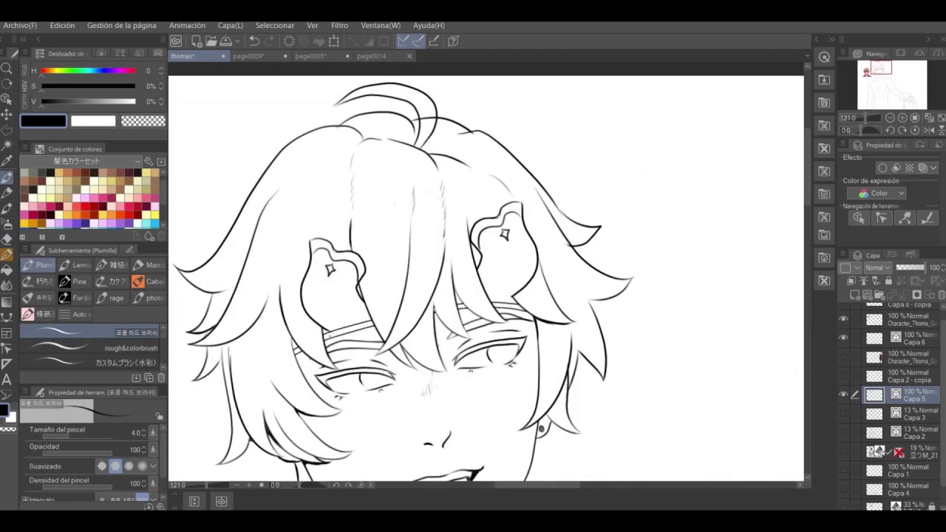
# Refine the outer hair locks beside the far hair ornament with a fine eraser and the pen
pyautogui.press('e')
pyautogui.scroll(3, 580, 266)
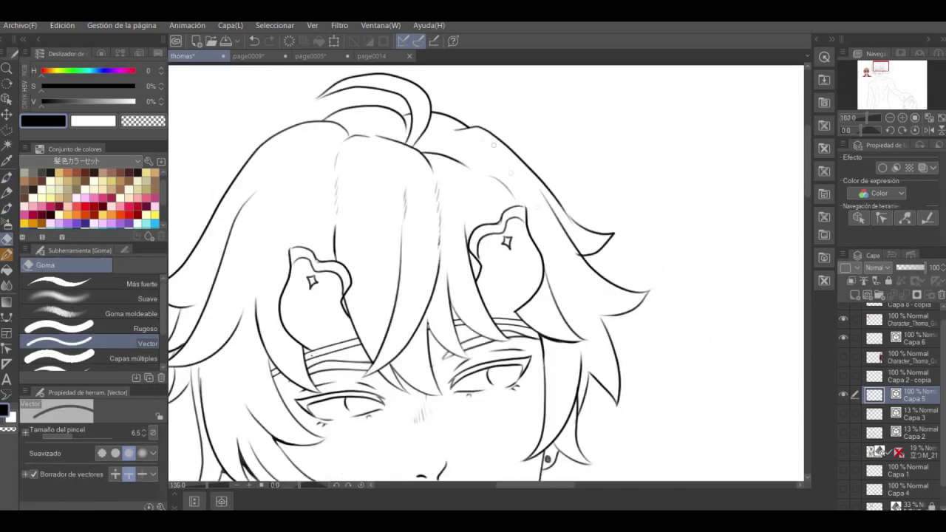
pyautogui.scroll(3, 580, 266)
pyautogui.press('p')
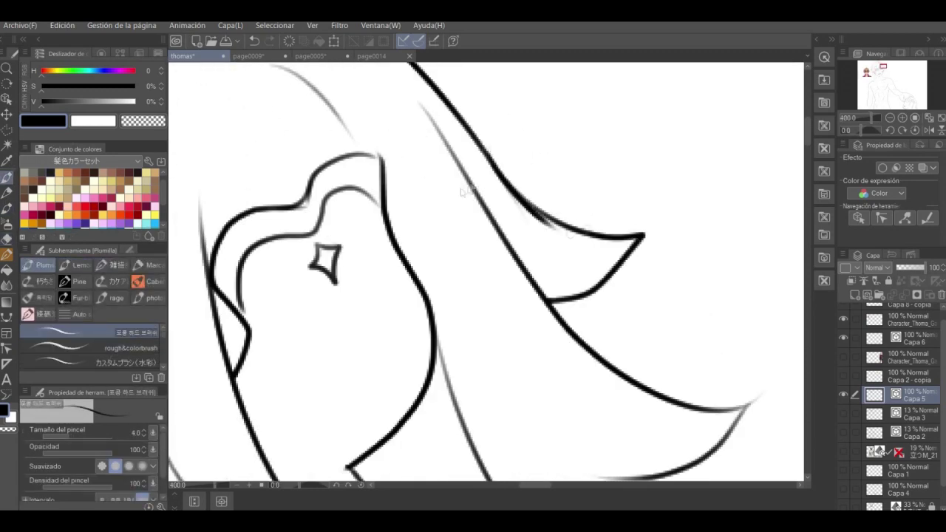
pyautogui.scroll(-12, 492, 277)
pyautogui.scroll(2, 492, 277)
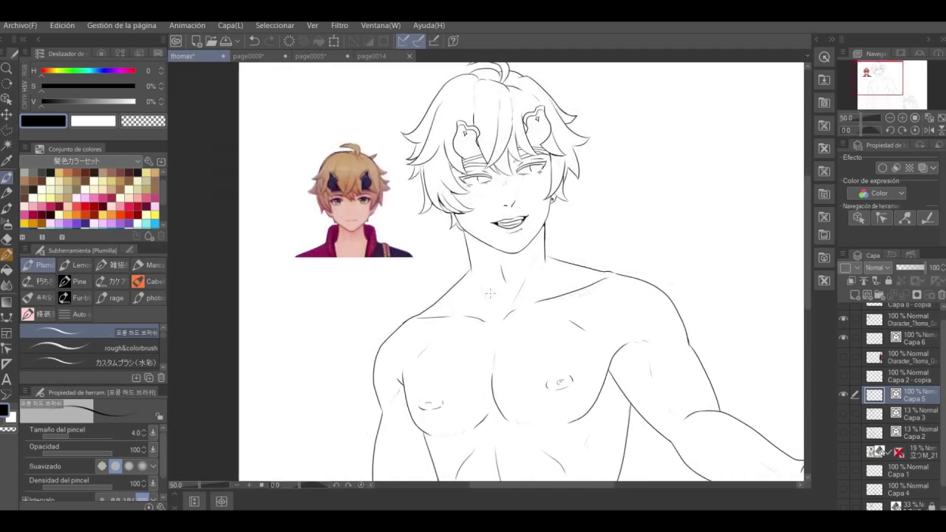
# Inspect the line art of the head, chest, waist and hips for spots that need correction
pyautogui.scroll(-1, 492, 277)
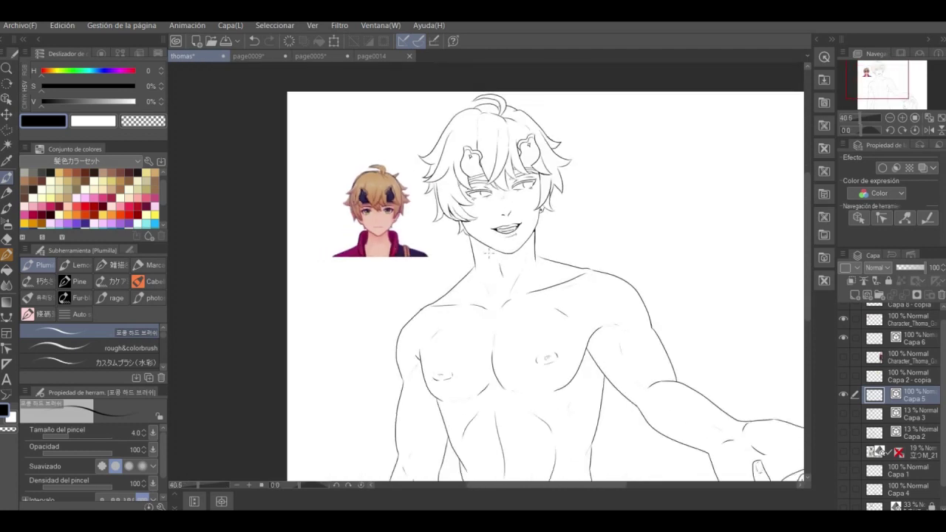
pyautogui.scroll(2, 489, 254)
pyautogui.moveTo(625, 190); pyautogui.dragTo(635, 196)
pyautogui.hotkey('ctrl', 'z')
pyautogui.scroll(-2, 504, 147)
pyautogui.scroll(3, 545, 310)
pyautogui.scroll(-1, 488, 281)
pyautogui.scroll(2, 606, 215)
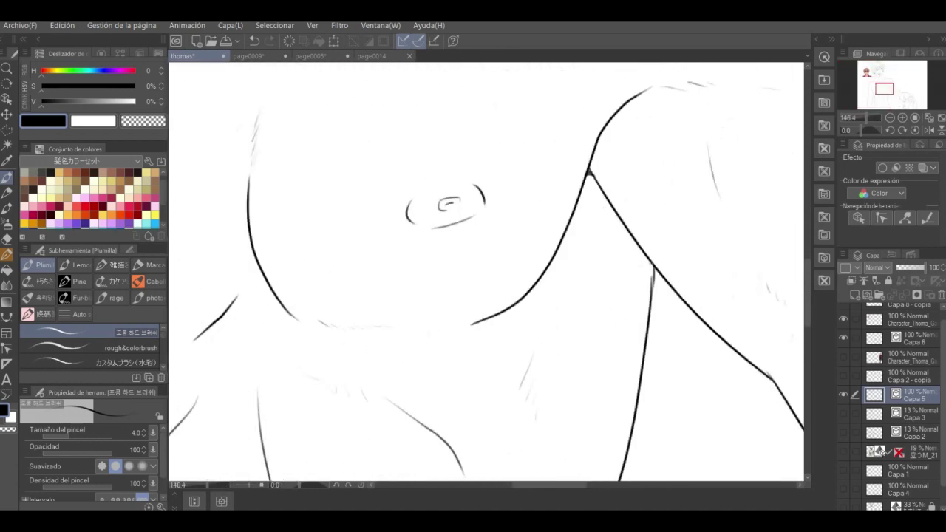
pyautogui.scroll(-3, 662, 258)
pyautogui.scroll(2, 402, 278)
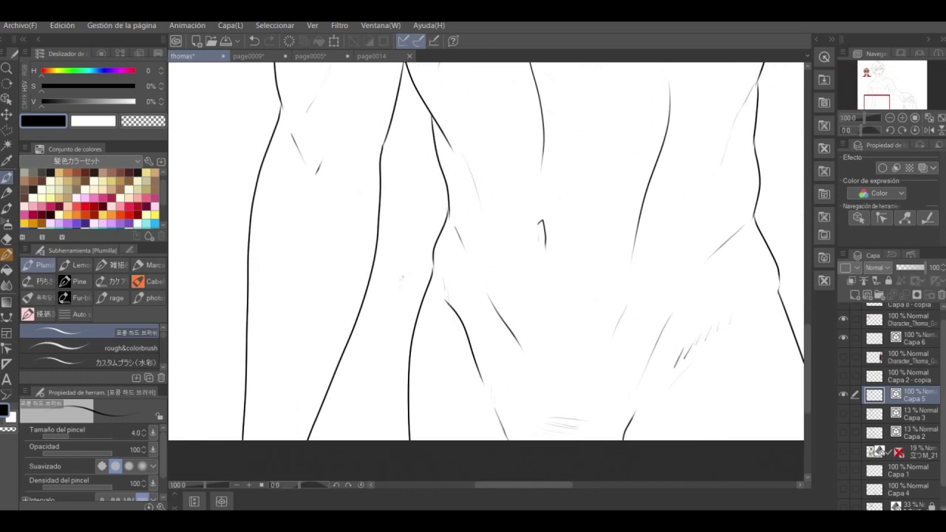
pyautogui.scroll(-3, 741, 338)
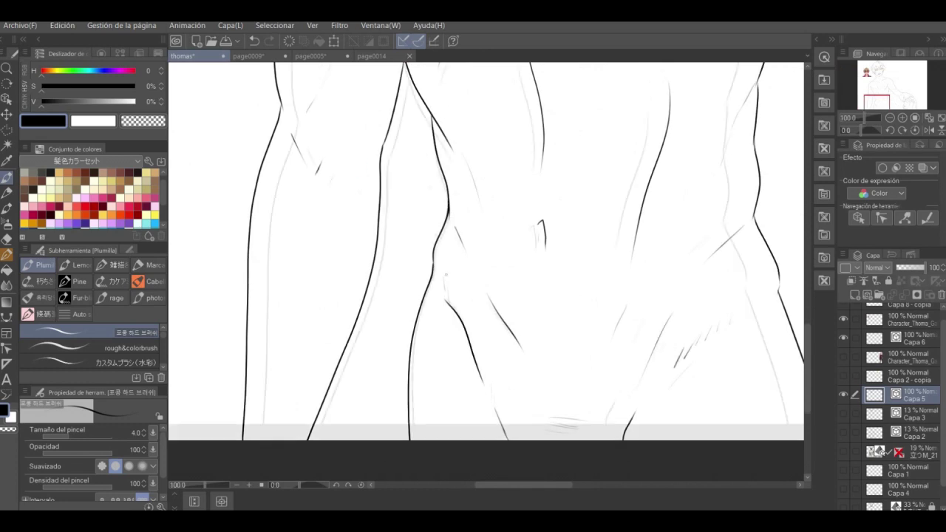
# Enlarge the vector eraser to about 223 and remove unwanted lines around the held garment
pyautogui.scroll(3, 741, 338)
pyautogui.press('e')
pyautogui.press(']')
pyautogui.press(']')
pyautogui.moveTo(706, 306)
pyautogui.mouseDown()
pyautogui.moveTo(653, 301)
pyautogui.moveTo(664, 285)
pyautogui.moveTo(645, 300)
pyautogui.moveTo(576, 278)
pyautogui.mouseUp()
pyautogui.scroll(2, 681, 338)
pyautogui.click(914, 339)
pyautogui.scroll(-3, 612, 251)
pyautogui.scroll(4, 650, 222)
pyautogui.keyDown('ctrl'); pyautogui.keyDown('shift'); pyautogui.click(603, 277); pyautogui.keyUp('shift'); pyautogui.keyUp('ctrl')
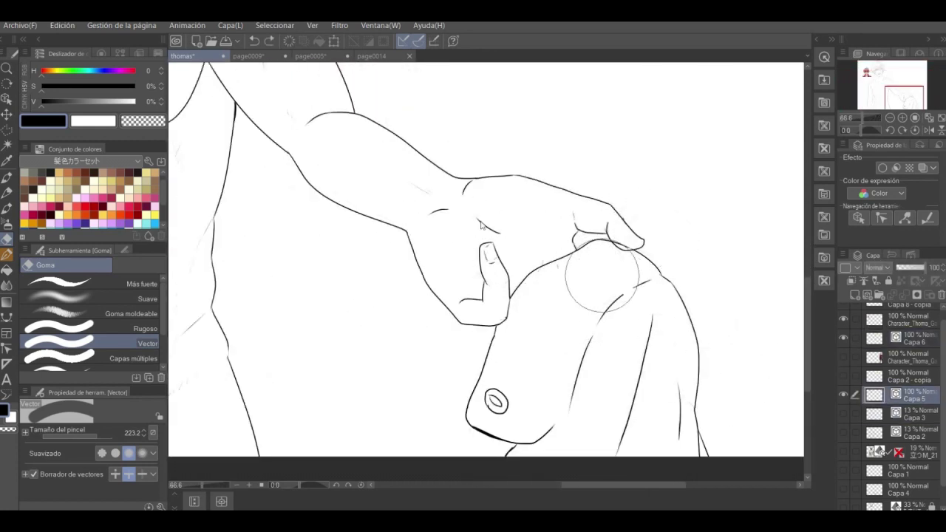
# Try a trailing fabric line extending outward from the garment's lower edge and erase it
pyautogui.scroll(-5, 660, 201)
pyautogui.scroll(1, 599, 372)
pyautogui.press('p')
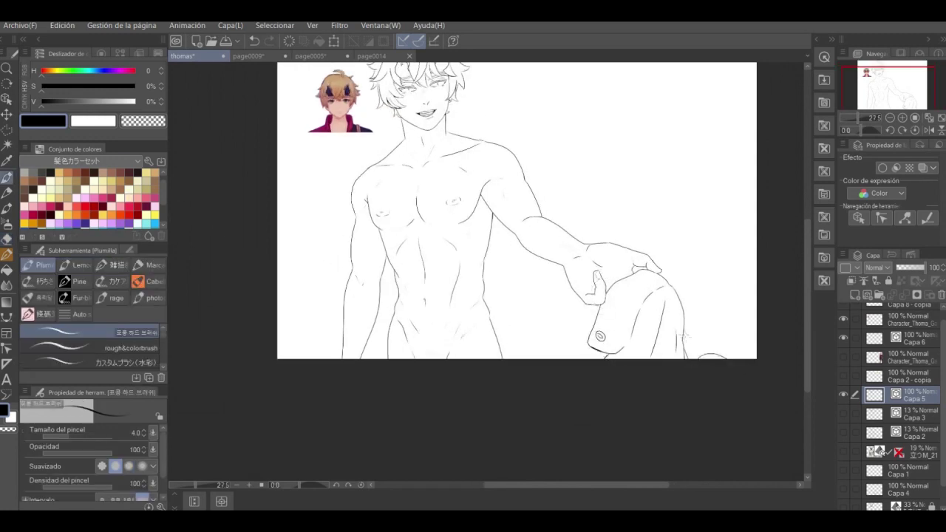
pyautogui.scroll(-1, 635, 311)
pyautogui.scroll(4, 635, 311)
pyautogui.press('e')
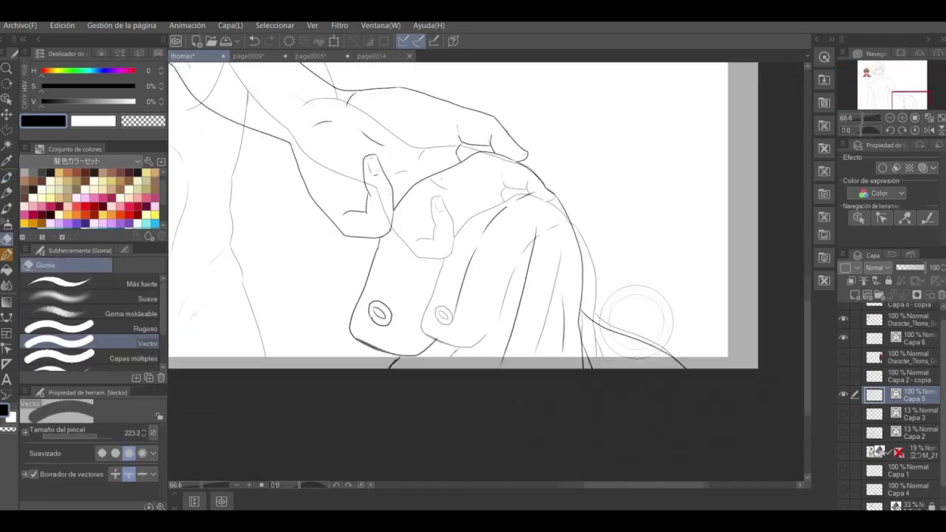
pyautogui.scroll(-5, 635, 311)
pyautogui.scroll(3, 650, 276)
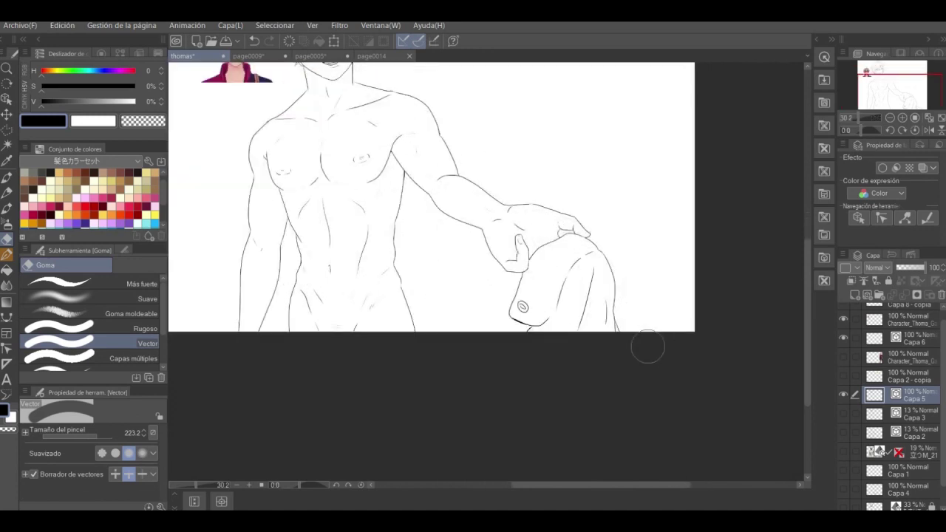
# Erase the outermost inner fold of the garment on layer Capa 6 and redraw the folds there with the pen
pyautogui.press('p')
pyautogui.scroll(-1, 602, 266)
pyautogui.scroll(6, 602, 266)
pyautogui.click(7, 238)
pyautogui.click(916, 338)
pyautogui.moveTo(558, 318); pyautogui.dragTo(532, 373)
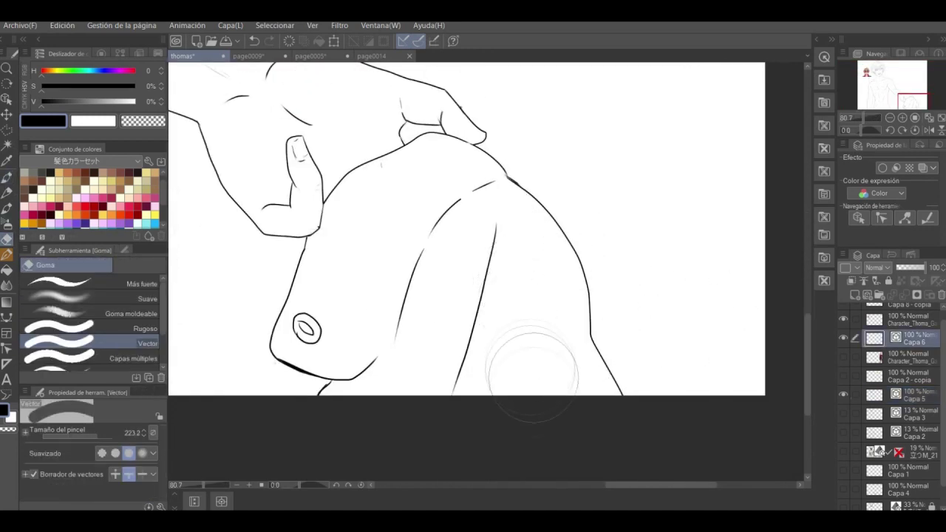
pyautogui.click(7, 177)
pyautogui.moveTo(537, 259); pyautogui.dragTo(527, 375)
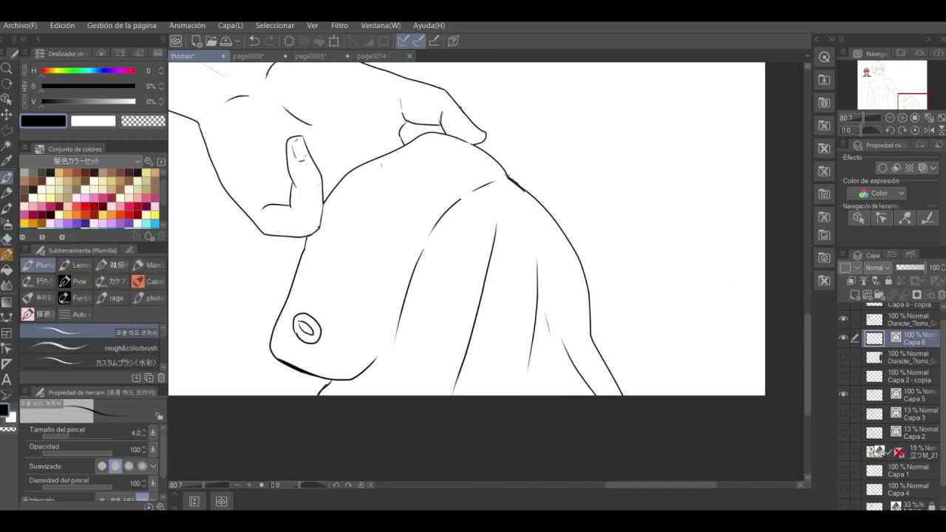
# Thicken the garment's outer edge below its upper corner and reinforce the short fold line beside it
pyautogui.scroll(8, 513, 179)
pyautogui.moveTo(490, 171); pyautogui.dragTo(581, 259)
pyautogui.hotkey('ctrl', 'z')
pyautogui.moveTo(498, 177); pyautogui.dragTo(597, 261)
pyautogui.moveTo(482, 155); pyautogui.dragTo(473, 180)
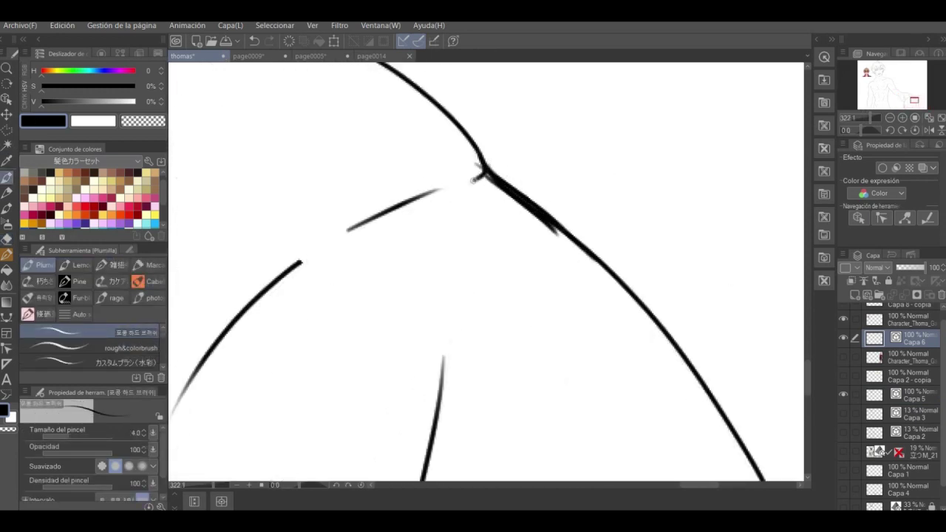
pyautogui.moveTo(556, 230); pyautogui.dragTo(616, 284)
pyautogui.moveTo(595, 262)
pyautogui.mouseDown()
pyautogui.moveTo(660, 317)
pyautogui.moveTo(677, 352)
pyautogui.mouseUp()
pyautogui.hotkey('ctrl', 'z')
pyautogui.moveTo(337, 238); pyautogui.dragTo(445, 191)
# Add darker line accents to the finger crease gripping the garment and the underside of the thumb's base
pyautogui.scroll(-2, 347, 250)
pyautogui.scroll(-4, 406, 182)
pyautogui.scroll(2, 447, 198)
pyautogui.moveTo(519, 134); pyautogui.dragTo(524, 161)
pyautogui.hotkey('ctrl', 'z')
pyautogui.moveTo(310, 281); pyautogui.dragTo(358, 286)
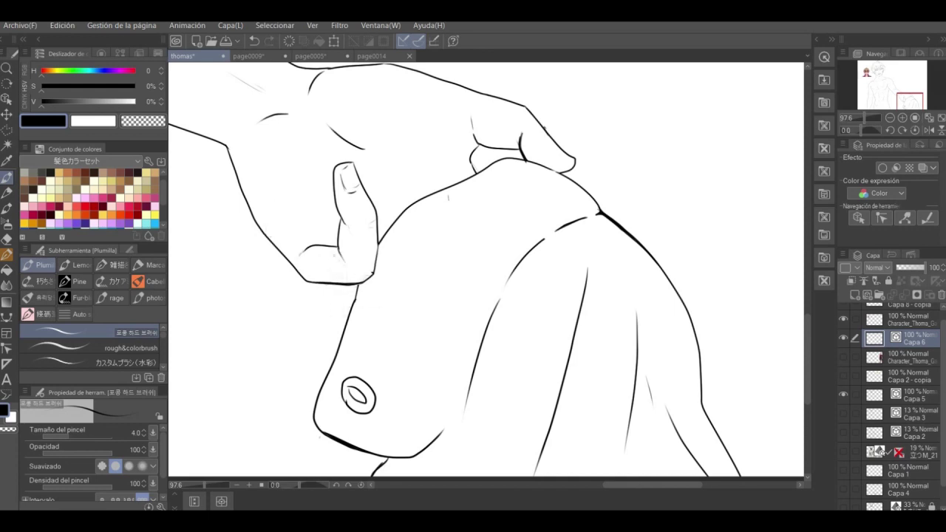
pyautogui.scroll(-5, 544, 218)
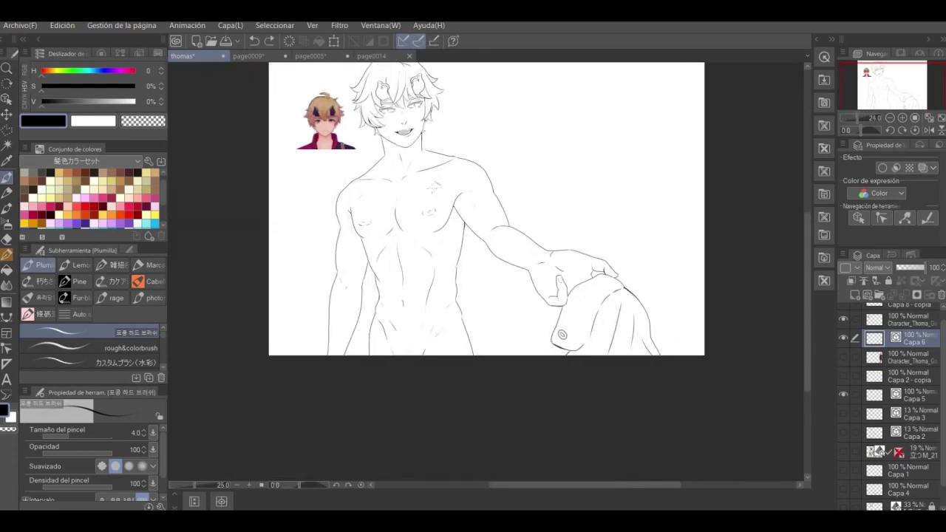
# Erase both iris lines on layer Capa 5 and redraw the iris of the eye nearer the portrait reference
pyautogui.scroll(2, 478, 139)
pyautogui.scroll(8, 407, 135)
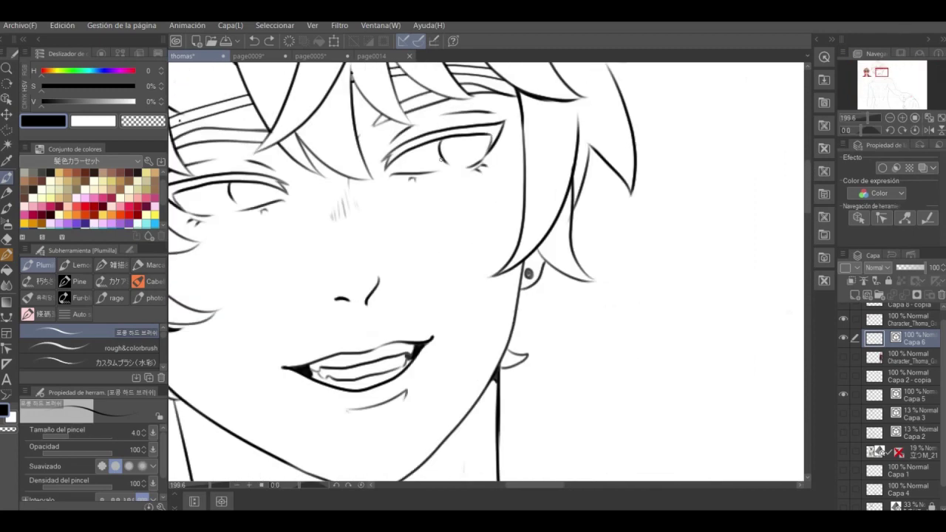
pyautogui.click(913, 395)
pyautogui.click(6, 240)
pyautogui.moveTo(231, 183); pyautogui.dragTo(233, 202)
pyautogui.moveTo(444, 140); pyautogui.dragTo(444, 162)
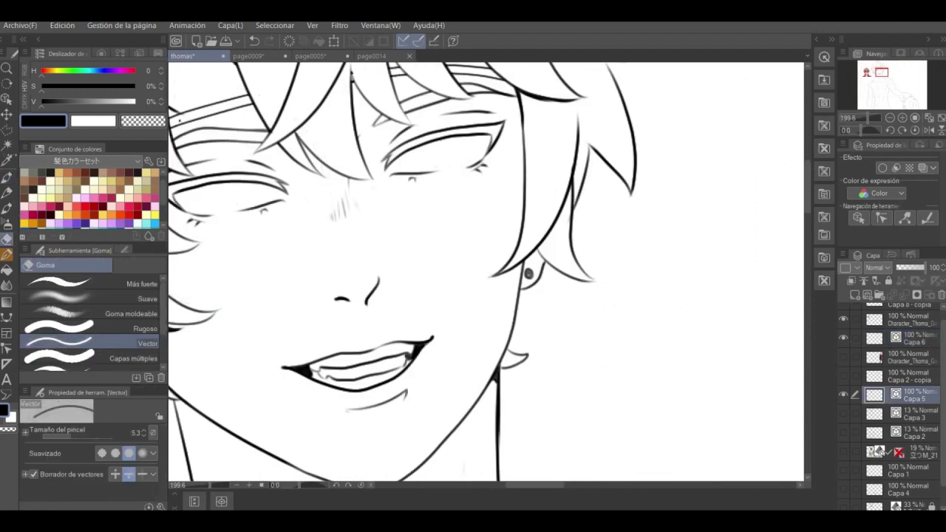
pyautogui.click(6, 178)
pyautogui.moveTo(214, 184); pyautogui.dragTo(214, 206)
pyautogui.scroll(-5, 463, 122)
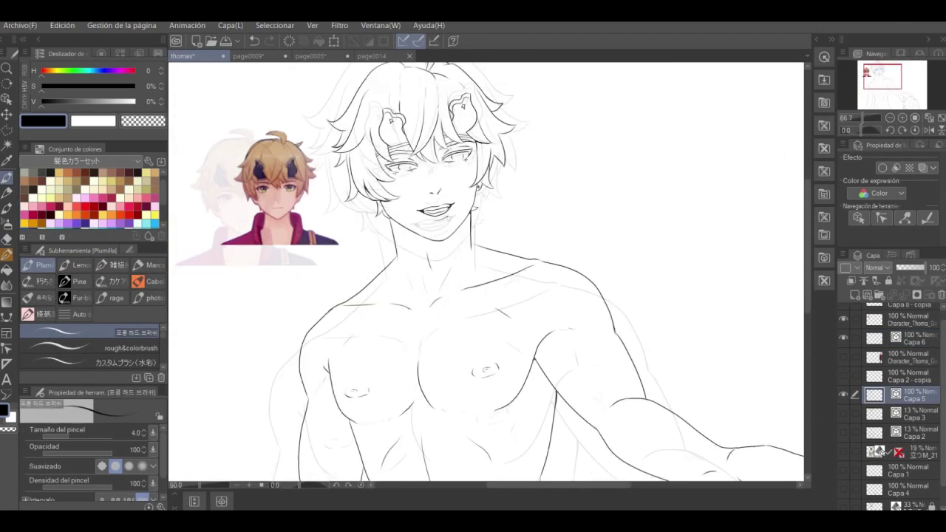
# Ink short darker accents where the torso lines meet under the chest and at the armpit
pyautogui.scroll(2, 475, 328)
pyautogui.scroll(4, 475, 328)
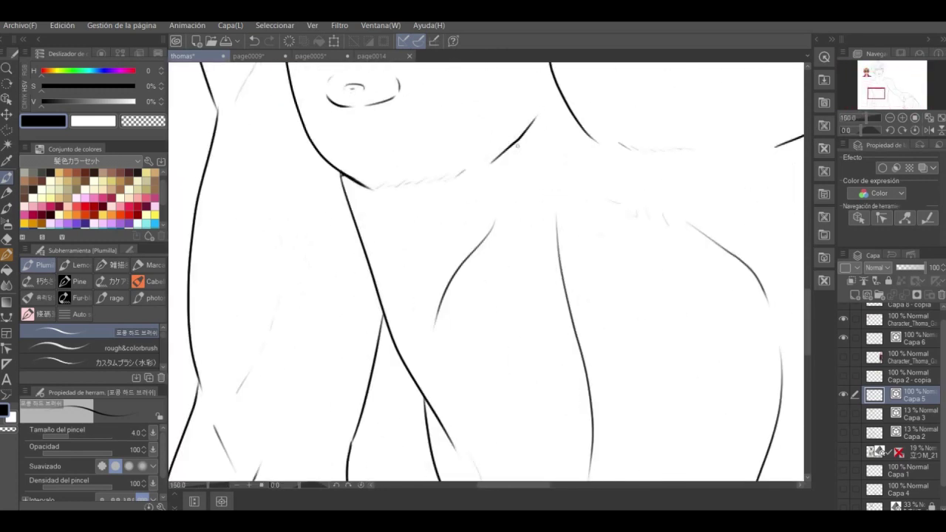
pyautogui.scroll(-1, 427, 347)
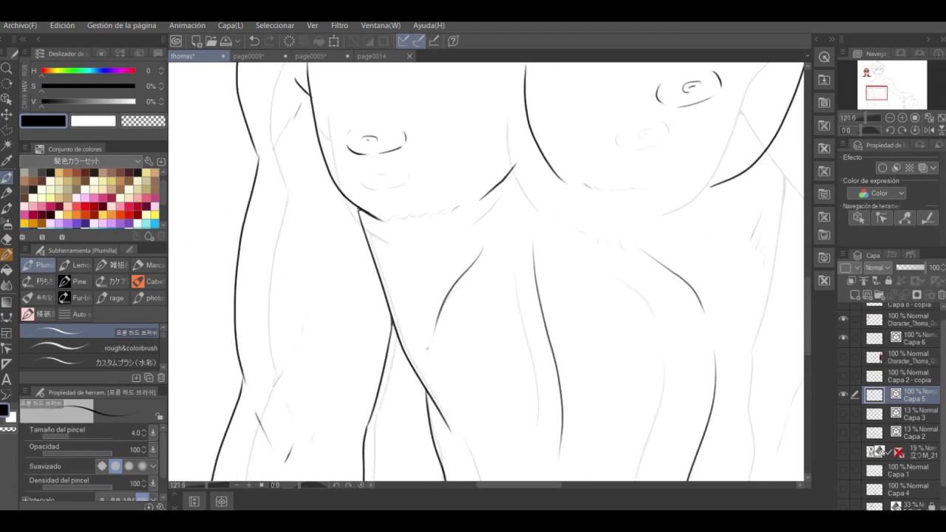
pyautogui.scroll(3, 427, 347)
pyautogui.moveTo(354, 291); pyautogui.dragTo(366, 276)
pyautogui.moveTo(390, 243)
pyautogui.mouseDown()
pyautogui.moveTo(380, 269)
pyautogui.moveTo(387, 256)
pyautogui.mouseUp()
pyautogui.scroll(2, 528, 196)
pyautogui.moveTo(419, 134)
pyautogui.mouseDown()
pyautogui.moveTo(440, 180)
pyautogui.moveTo(434, 161)
pyautogui.mouseUp()
pyautogui.moveTo(430, 113); pyautogui.dragTo(428, 141)
pyautogui.scroll(-10, 416, 231)
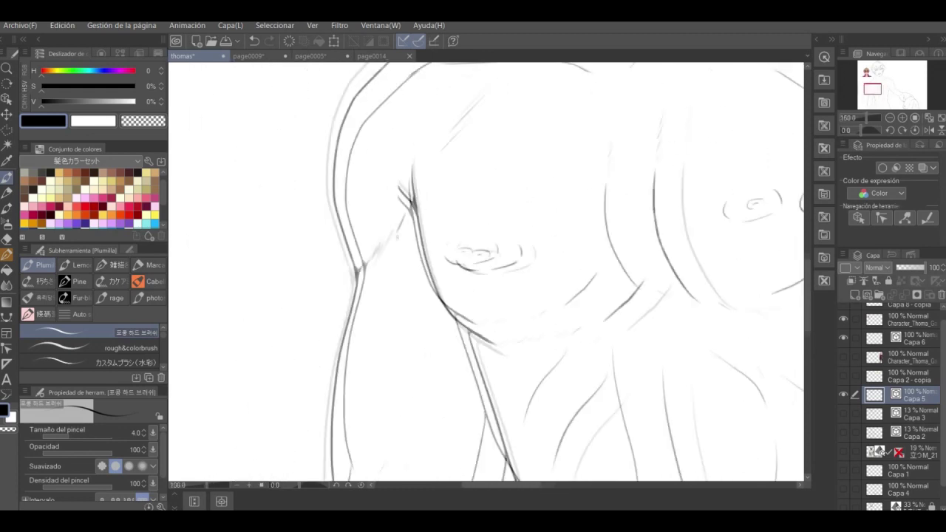
# Check the waist and hip lines up close and review the whole figure
pyautogui.scroll(4, 562, 244)
pyautogui.scroll(-2, 529, 340)
pyautogui.scroll(4, 527, 339)
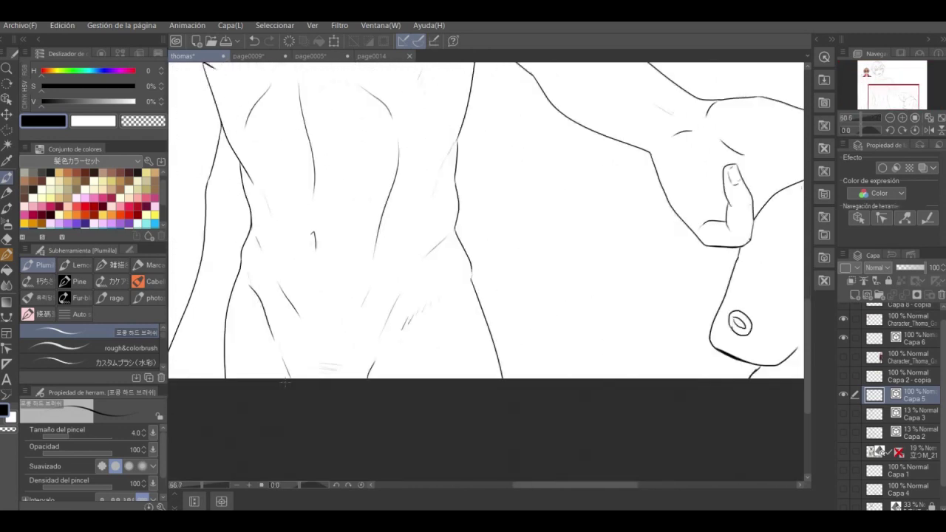
pyautogui.press('e')
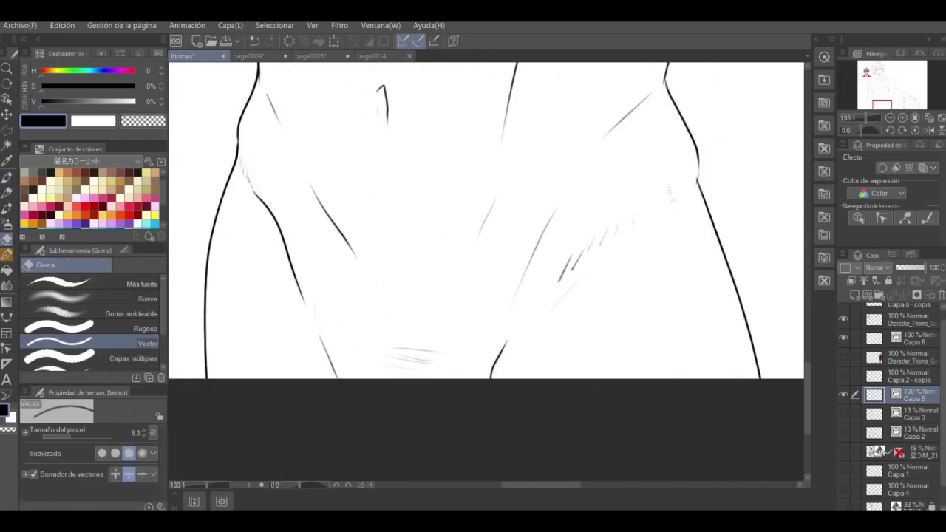
pyautogui.scroll(-6, 704, 170)
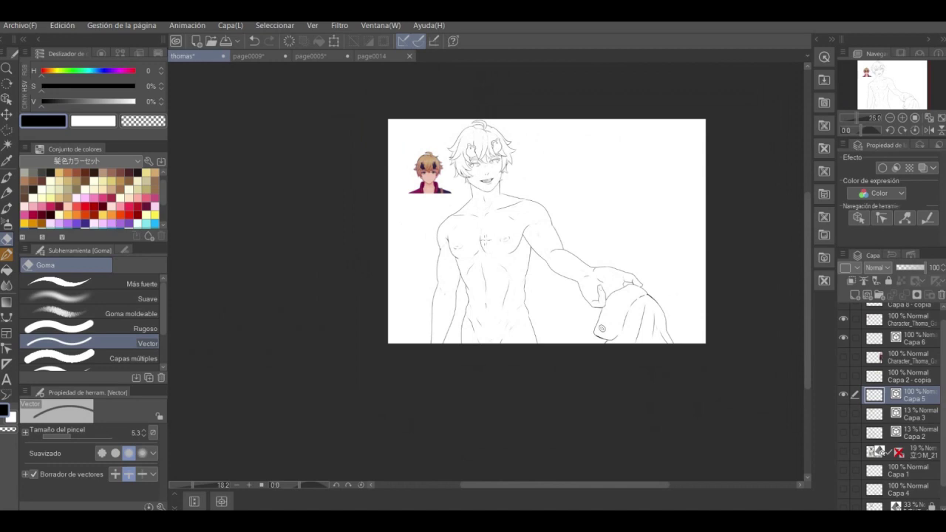
pyautogui.scroll(-2, 702, 313)
pyautogui.scroll(2, 696, 223)
# Show the mannequin pose layer and try moving it to the empty side of the canvas beside the line art
pyautogui.click(843, 452)
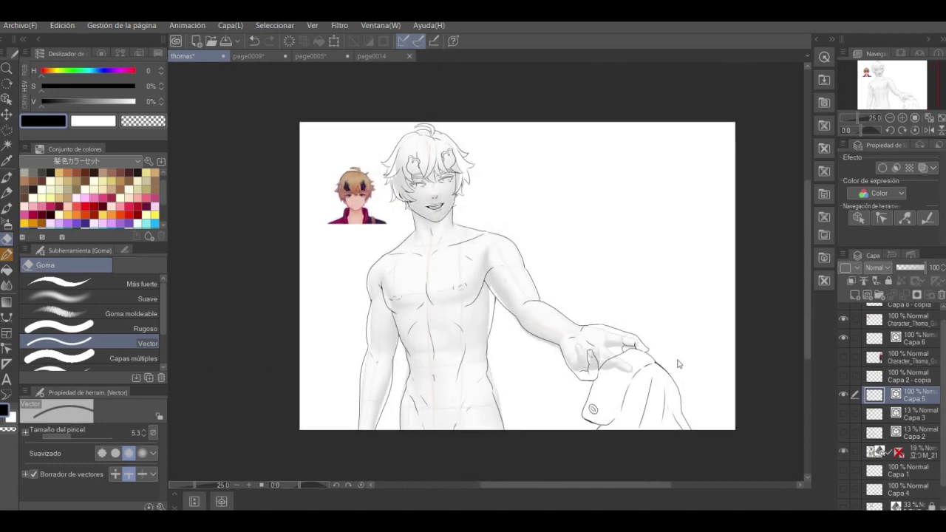
pyautogui.click(920, 452)
pyautogui.press('k')
pyautogui.moveTo(342, 213); pyautogui.dragTo(487, 201)
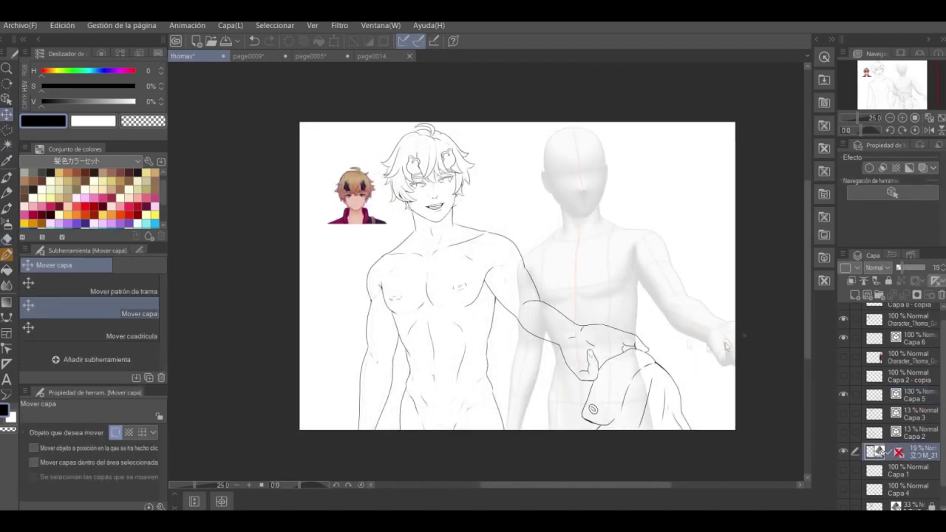
pyautogui.hotkey('ctrl', 'z')
# Merge a new layer with the mannequin pose reference and resize the result with a transform
pyautogui.hotkey('ctrl', 'shift', 'n')
pyautogui.hotkey('ctrl', 'e')
pyautogui.hotkey('ctrl', 't')
pyautogui.moveTo(355, 132); pyautogui.dragTo(476, 190)
pyautogui.press('Return')
# Make the faint sketch layer Capa 3 the active layer
pyautogui.scroll(1, 502, 256)
pyautogui.scroll(-2, 599, 136)
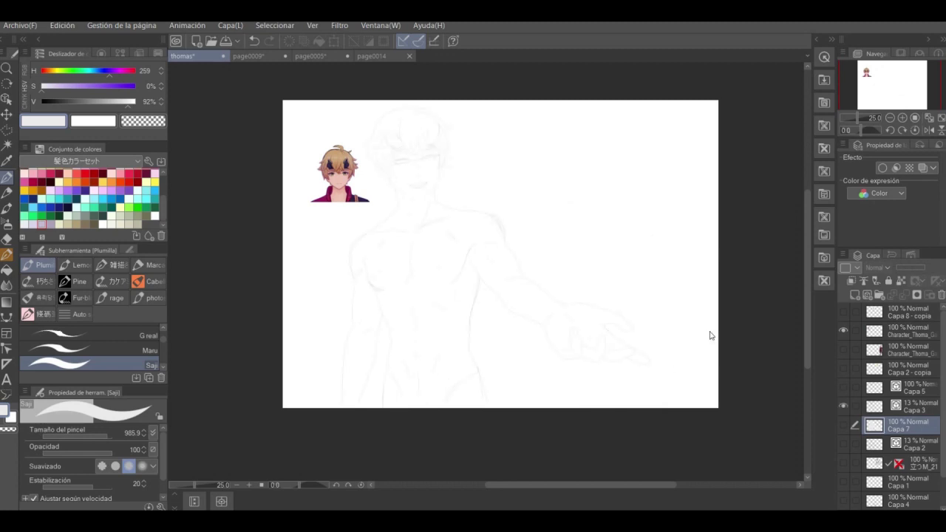
pyautogui.click(914, 406)
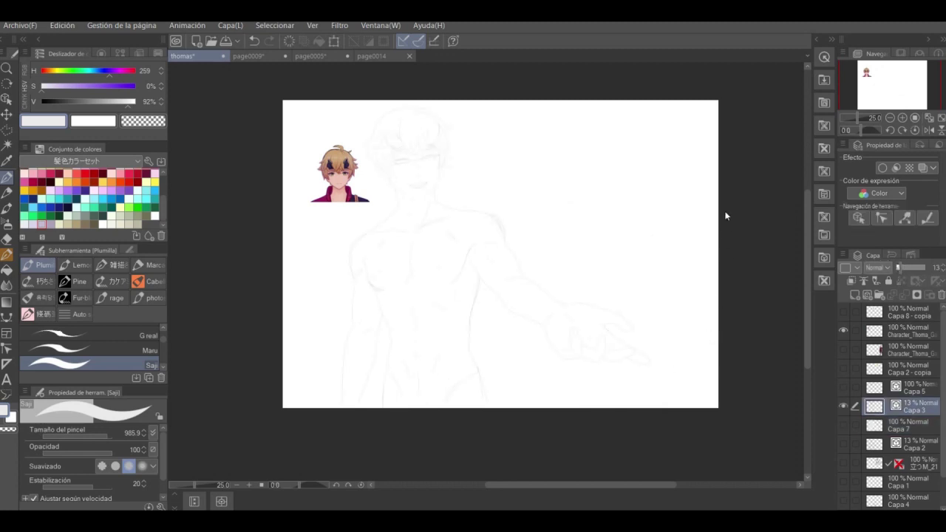